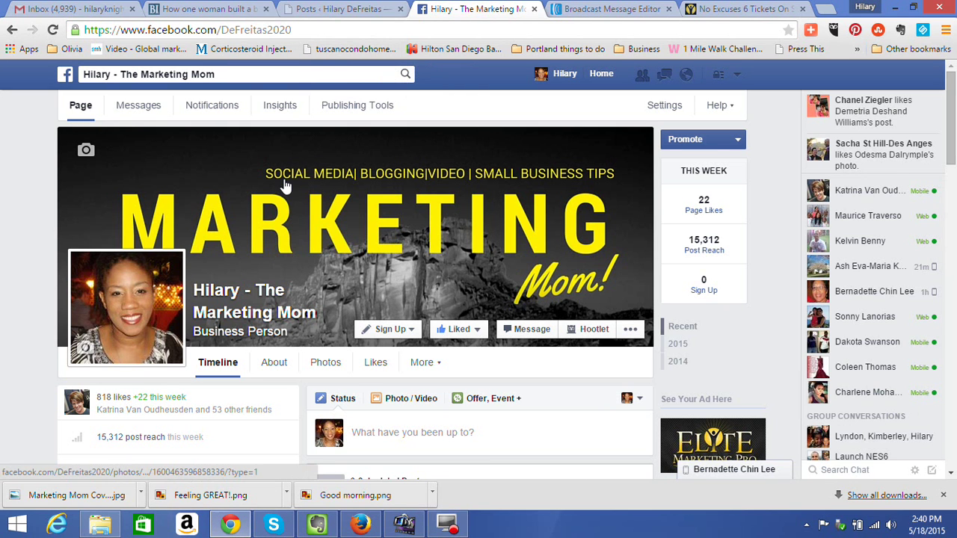
# - Open the page's Insights and review the overview's Page Likes, Post Reach, Engagement, recent posts and Pages to Watch sections
pyautogui.moveTo(460, 333)
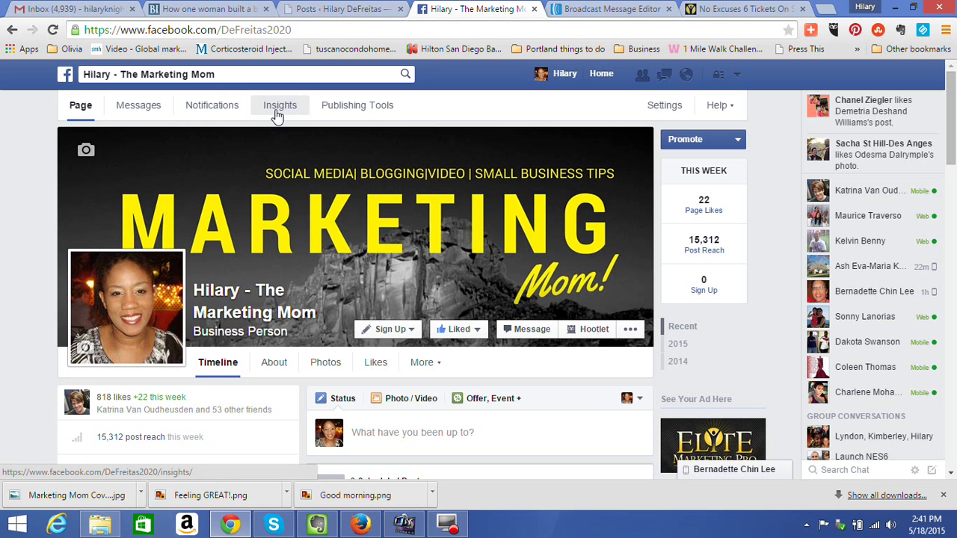
pyautogui.click(276, 111)
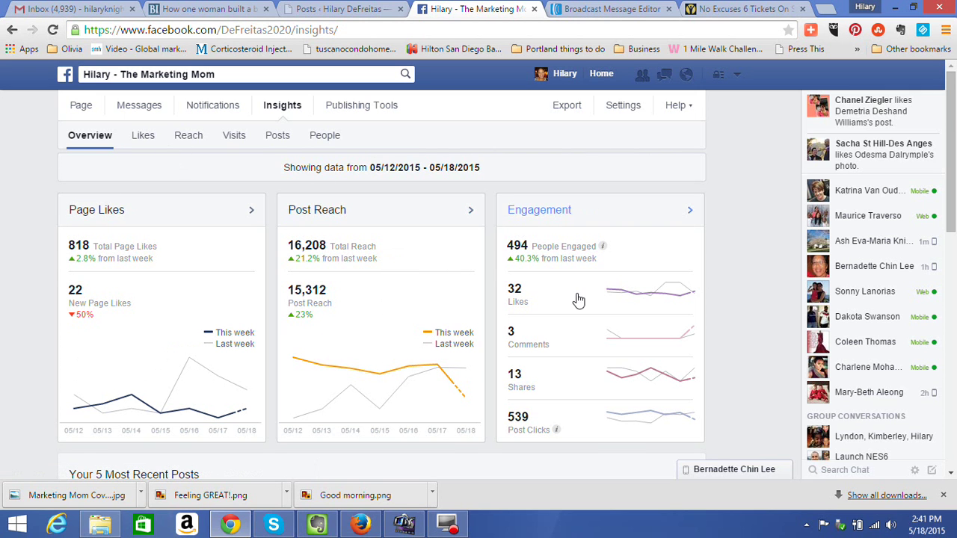
pyautogui.scroll(-3, 577, 300)
pyautogui.scroll(-2, 574, 298)
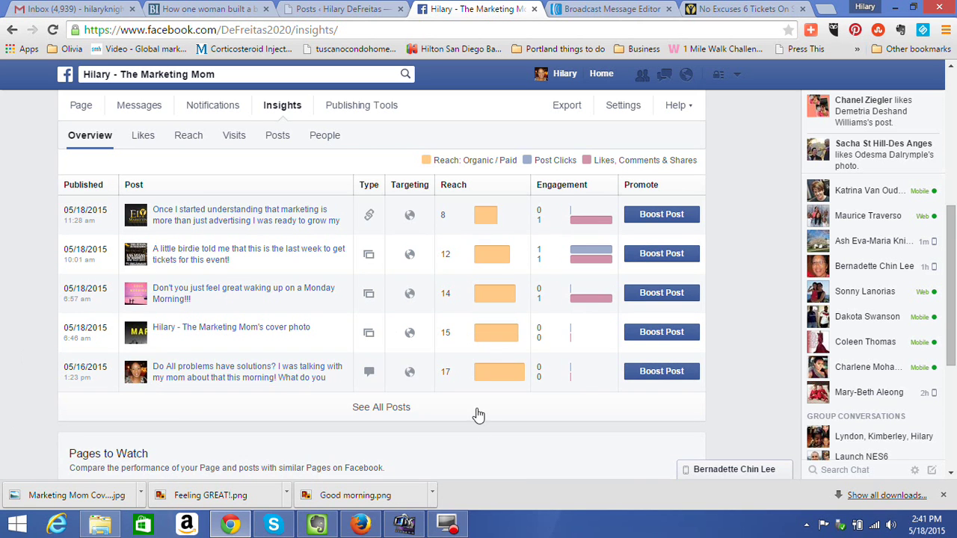
pyautogui.scroll(-3, 591, 311)
pyautogui.scroll(-1, 378, 250)
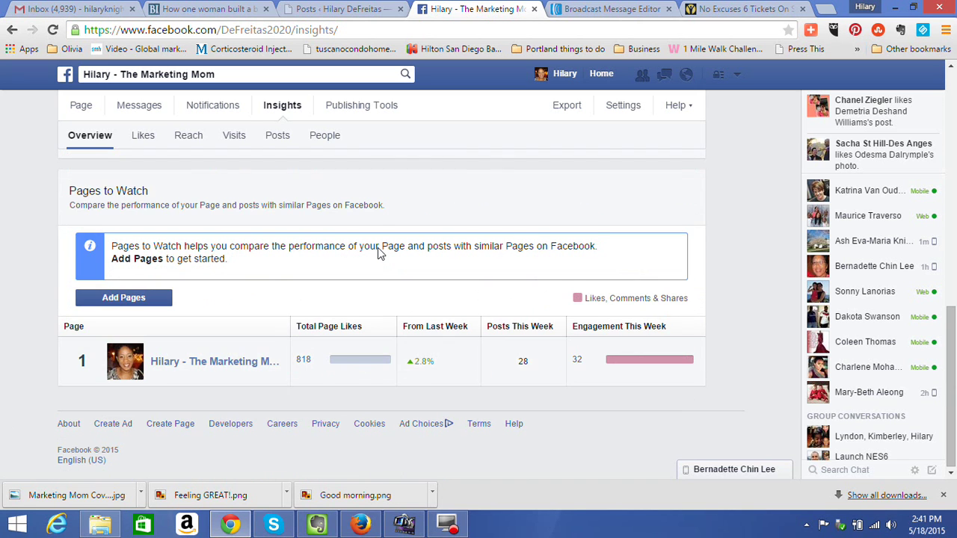
pyautogui.scroll(10, 378, 248)
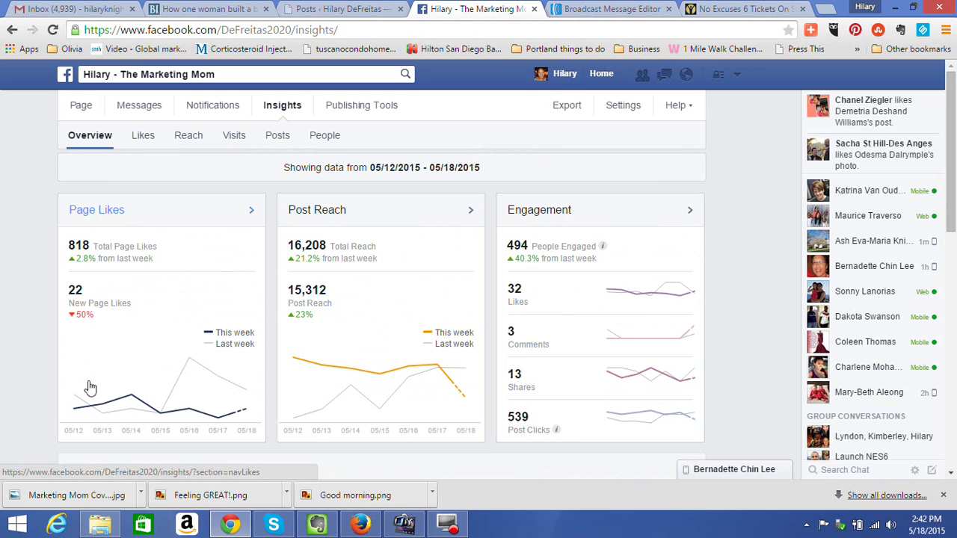
# - Open the Likes insights and examine the Total Page Likes and Net Likes charts, including paid and organic likes
pyautogui.click(144, 138)
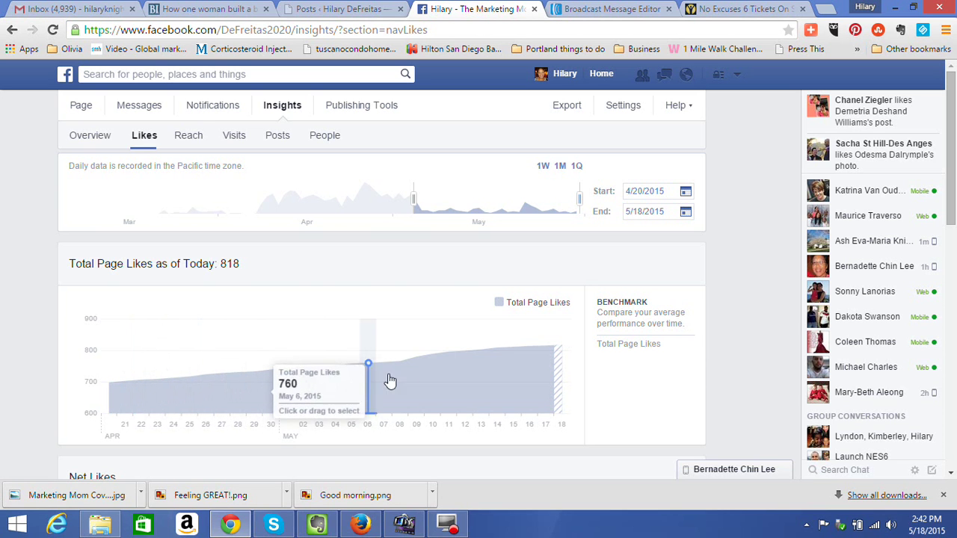
pyautogui.scroll(-1, 544, 352)
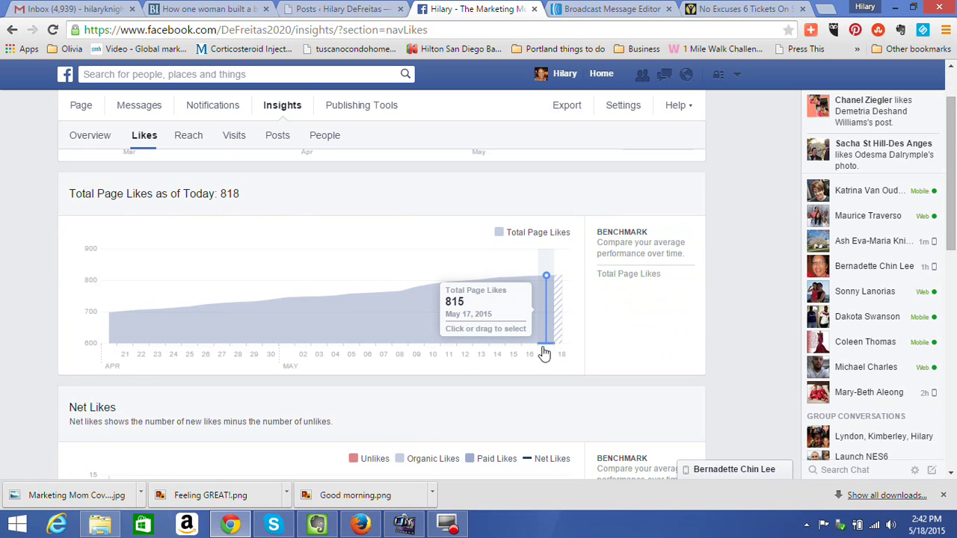
pyautogui.scroll(-3, 544, 352)
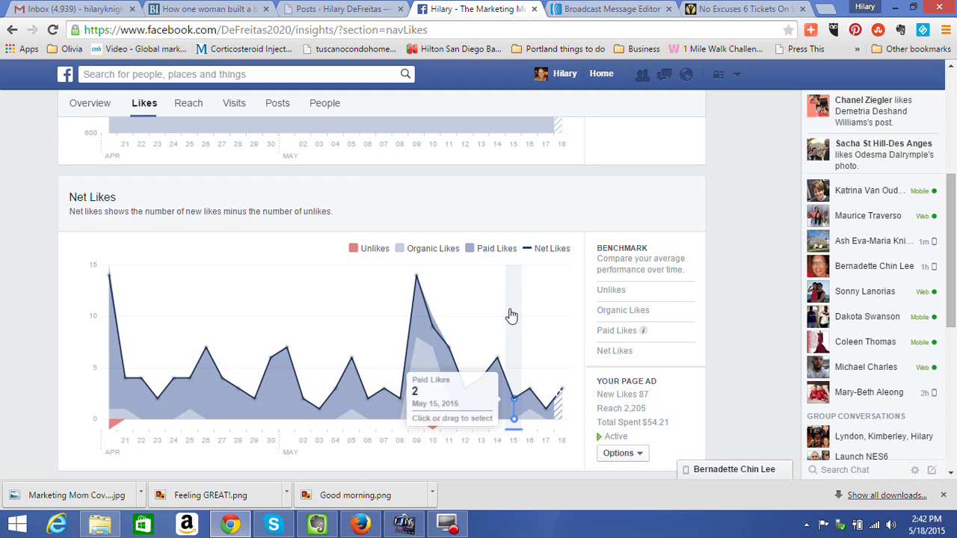
pyautogui.scroll(-1, 511, 307)
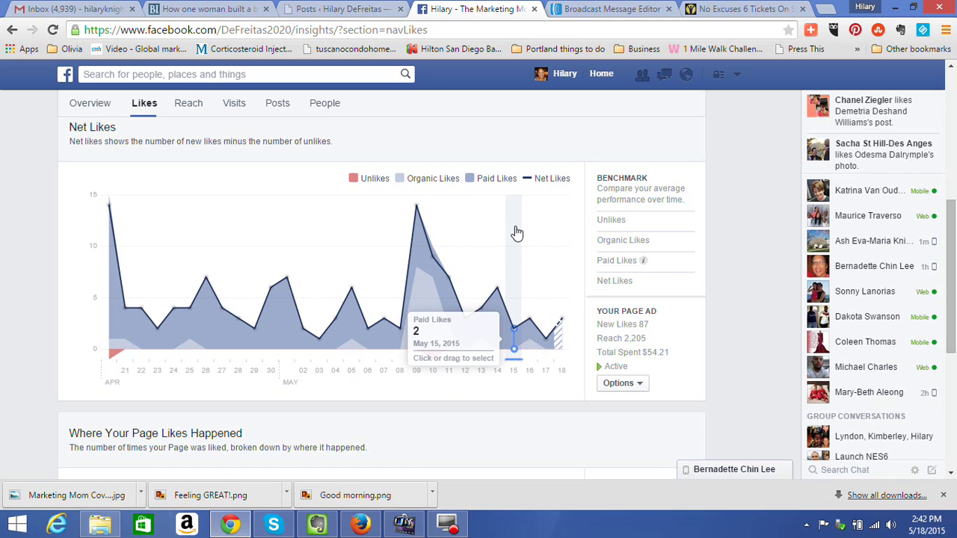
pyautogui.scroll(-1, 539, 322)
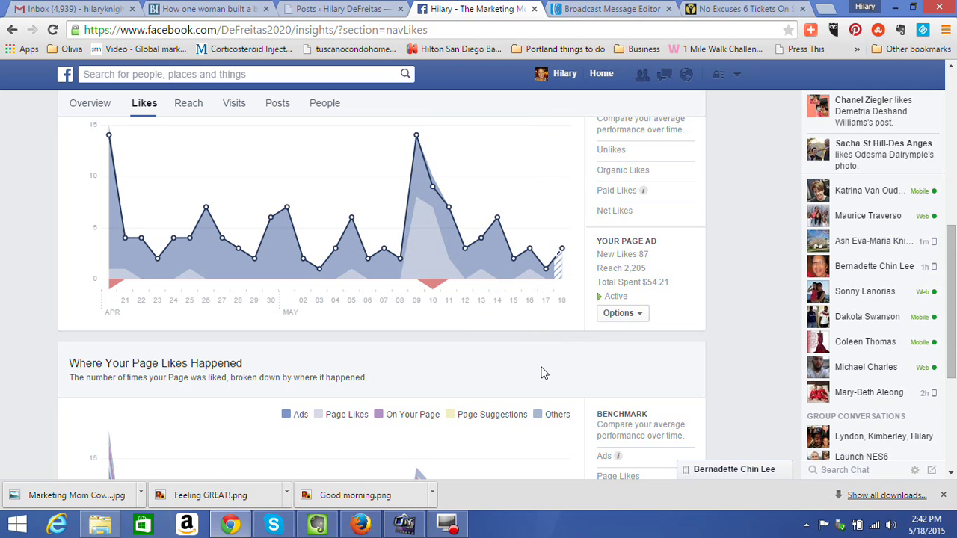
pyautogui.scroll(-1, 542, 371)
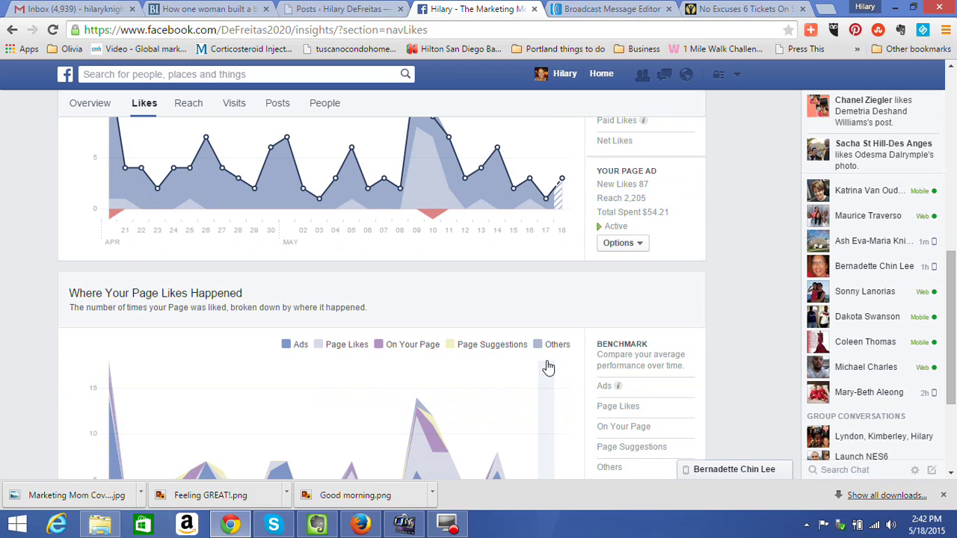
pyautogui.scroll(1, 541, 369)
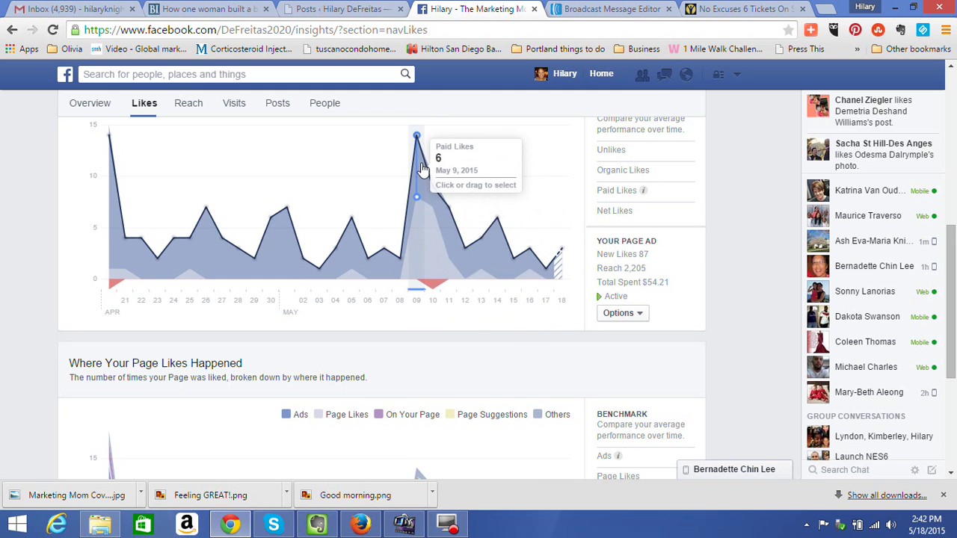
# - Examine the Where Your Page Likes Happened chart and its breakdown of like sources
pyautogui.scroll(-1, 521, 335)
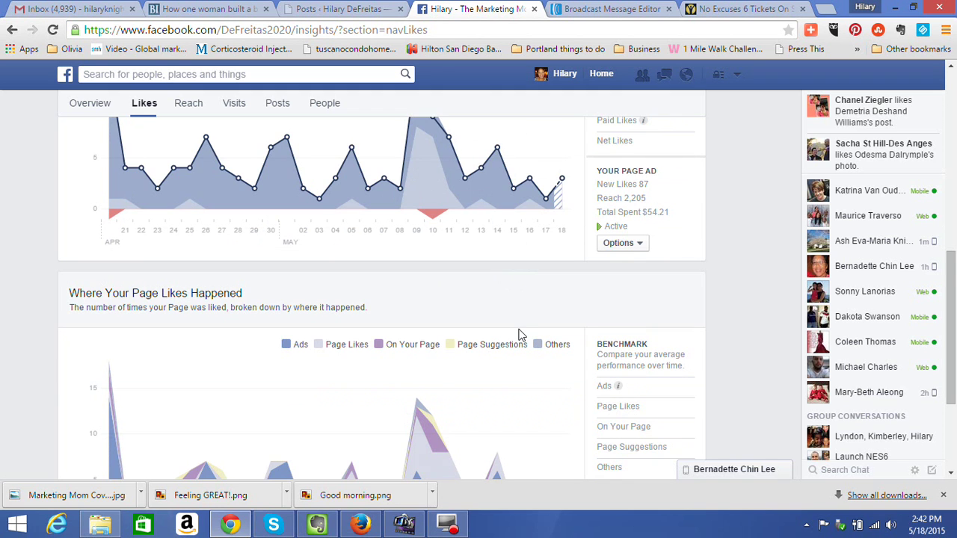
pyautogui.scroll(-1, 520, 336)
pyautogui.scroll(-2, 518, 336)
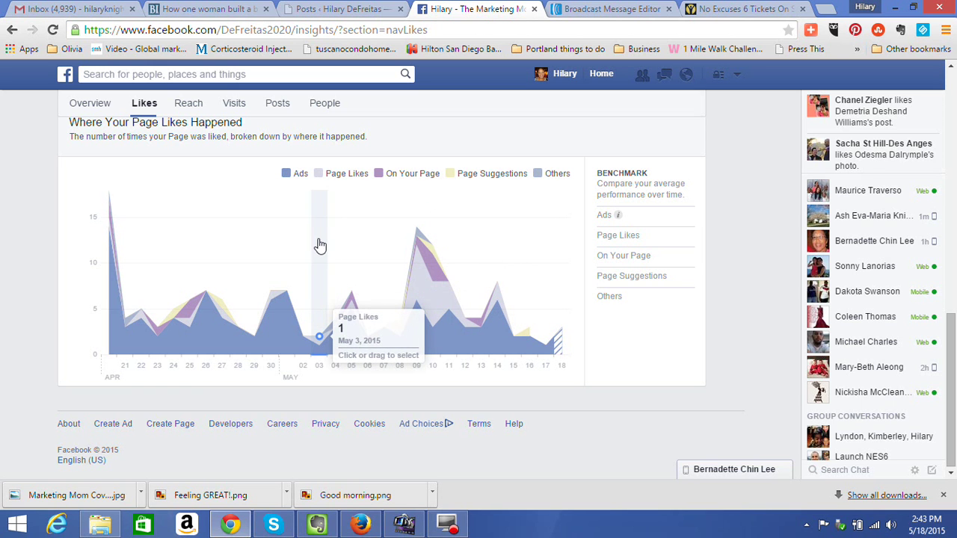
pyautogui.scroll(1, 364, 309)
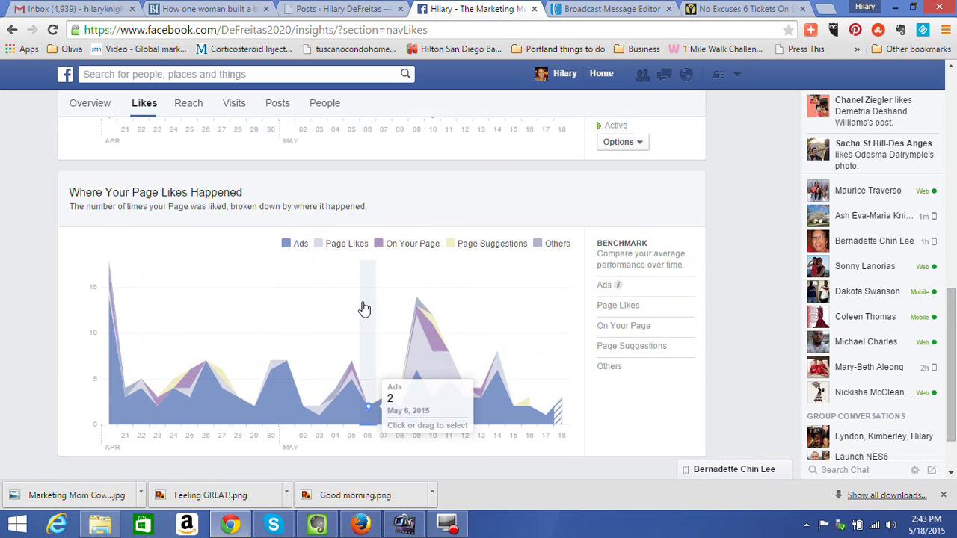
# - Open the Reach insights and examine organic and paid reach by day in the Post Reach chart
pyautogui.scroll(7, 367, 312)
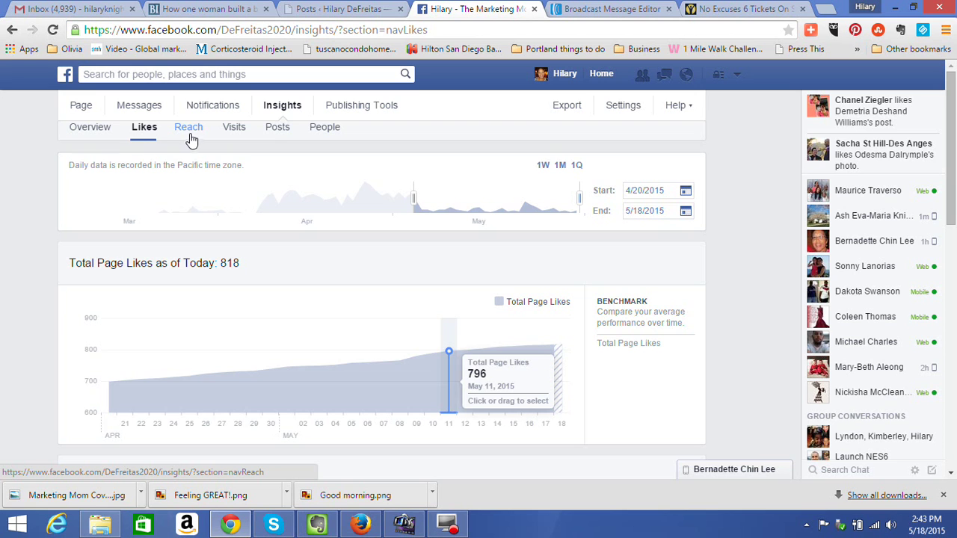
pyautogui.click(190, 132)
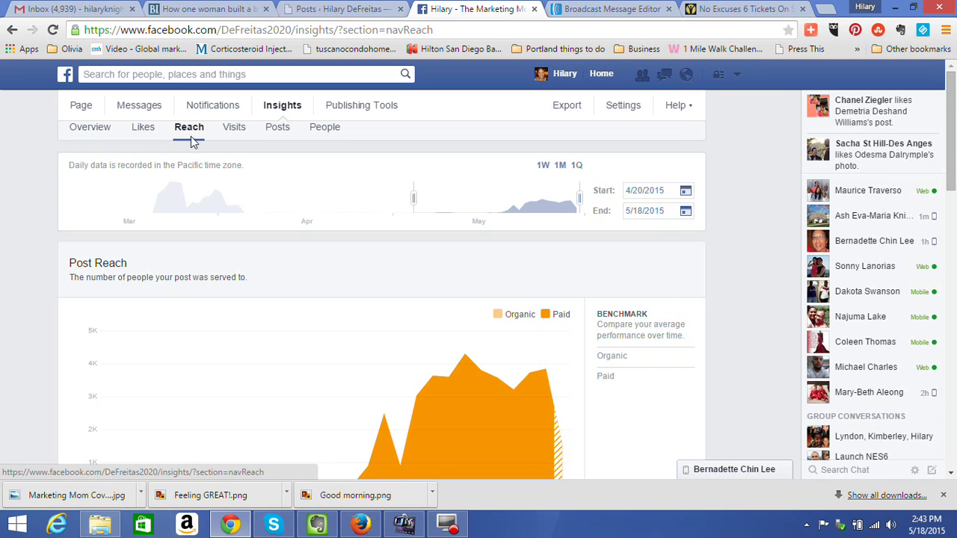
pyautogui.scroll(-1, 56, 342)
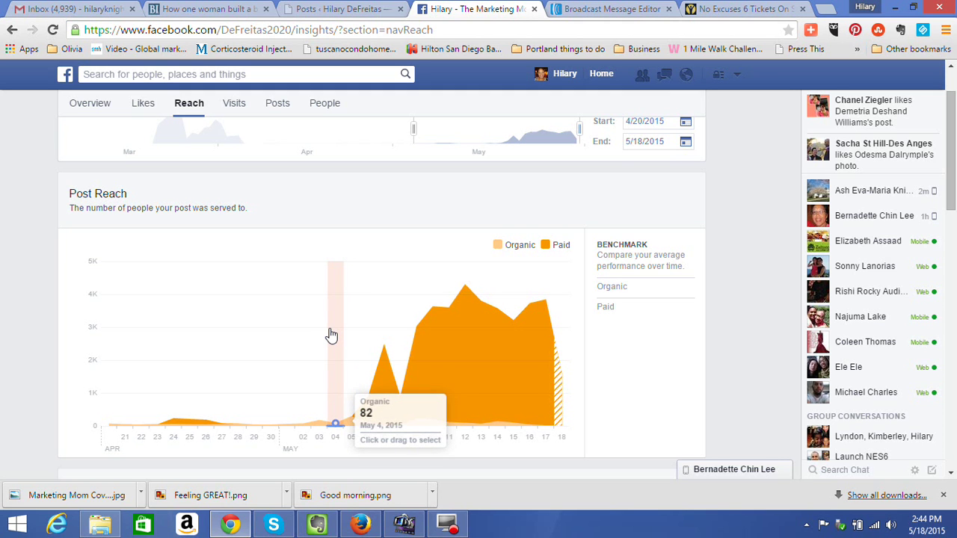
pyautogui.scroll(-3, 333, 335)
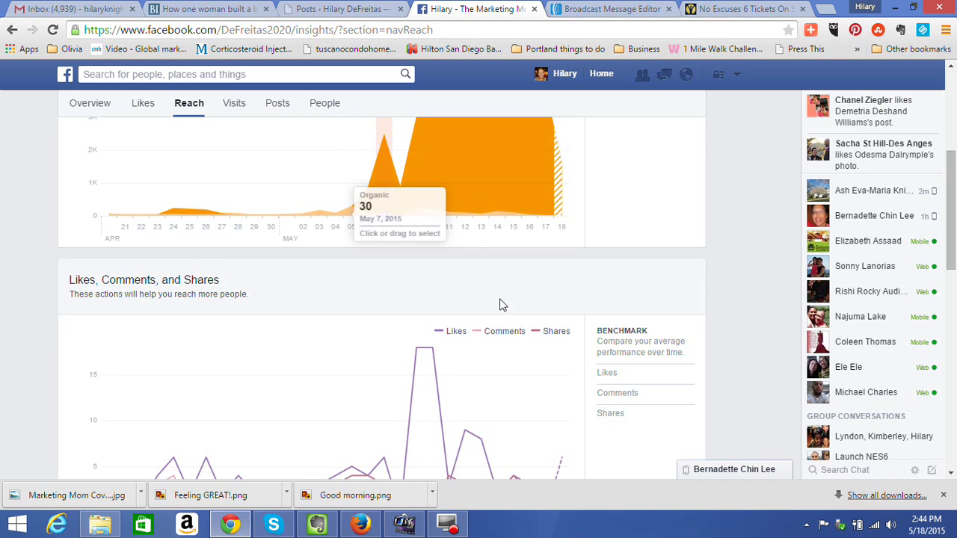
pyautogui.scroll(3, 500, 298)
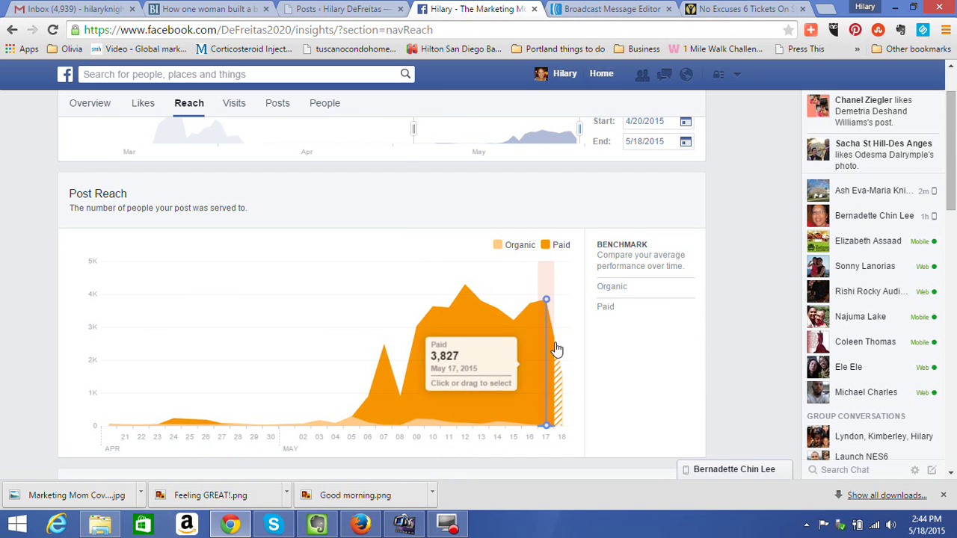
# - Compare the Post Reach chart with daily activity in the Likes, Comments, and Shares chart
pyautogui.scroll(-1, 586, 389)
pyautogui.scroll(-1, 587, 389)
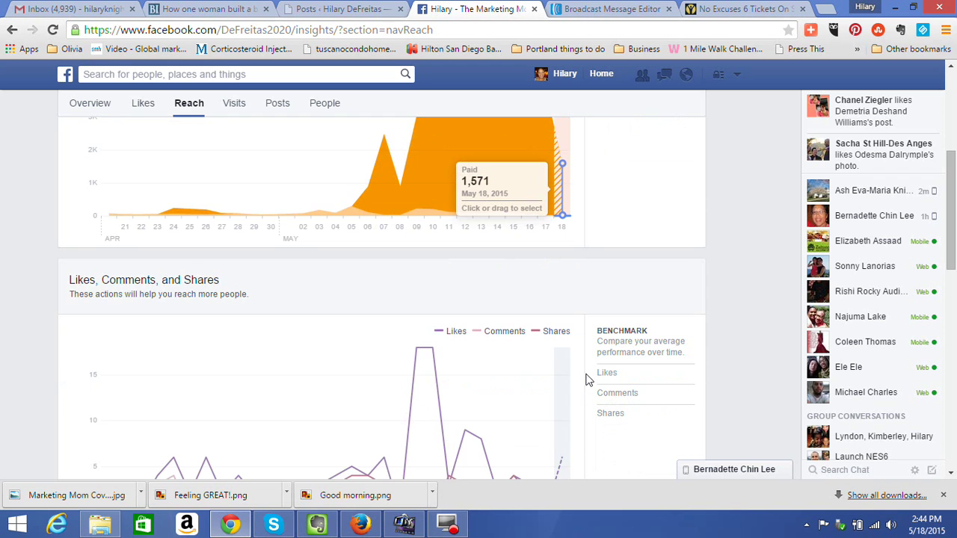
pyautogui.scroll(-1, 581, 387)
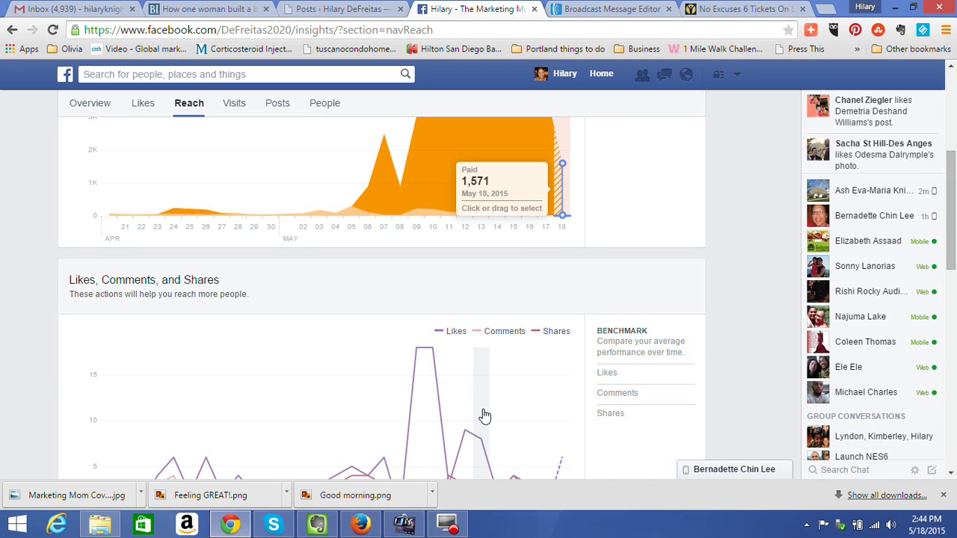
pyautogui.scroll(-1, 296, 381)
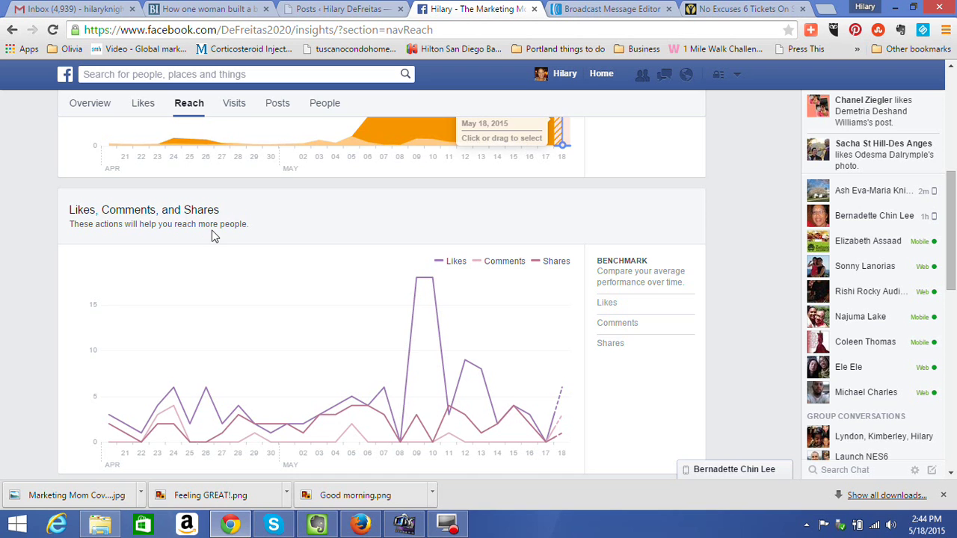
pyautogui.scroll(4, 249, 250)
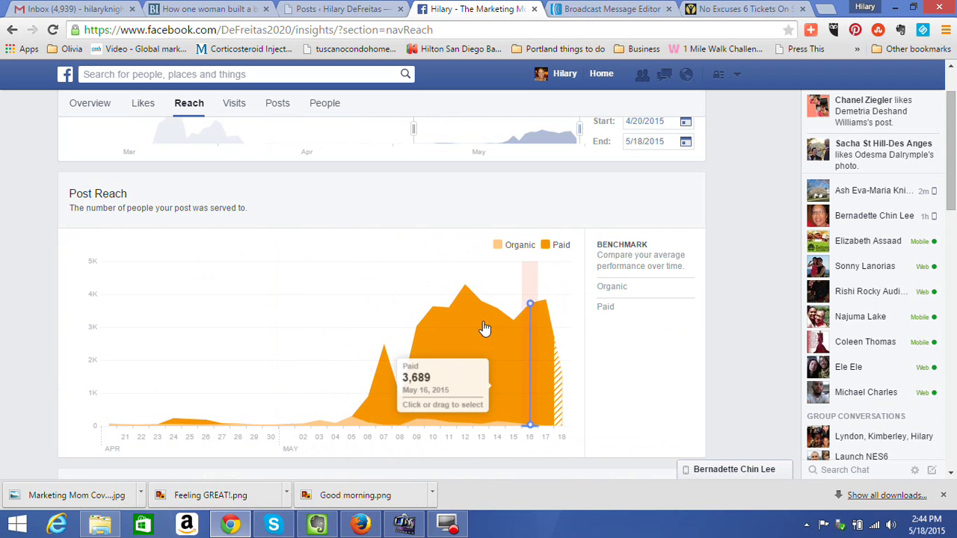
pyautogui.scroll(-1, 469, 352)
pyautogui.scroll(-1, 469, 359)
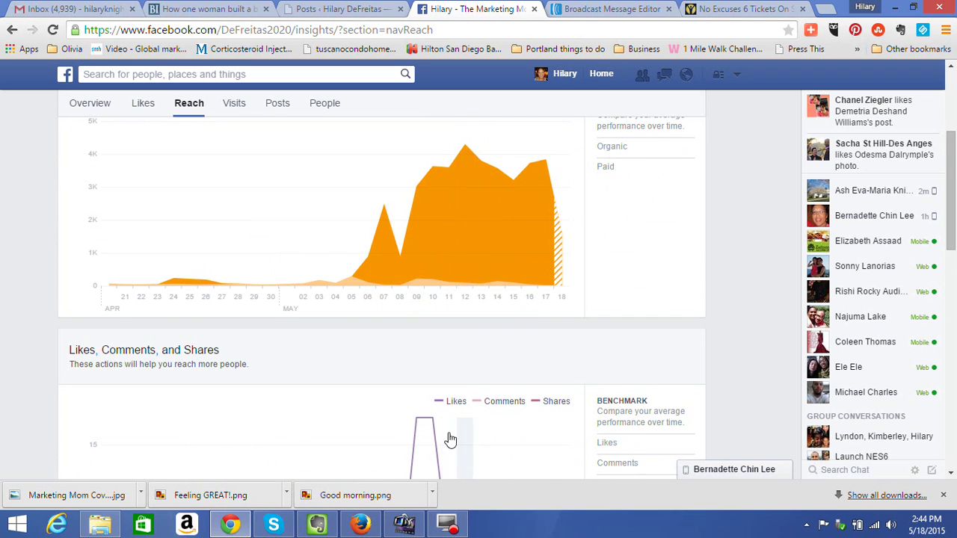
pyautogui.scroll(-1, 448, 423)
pyautogui.scroll(-1, 456, 396)
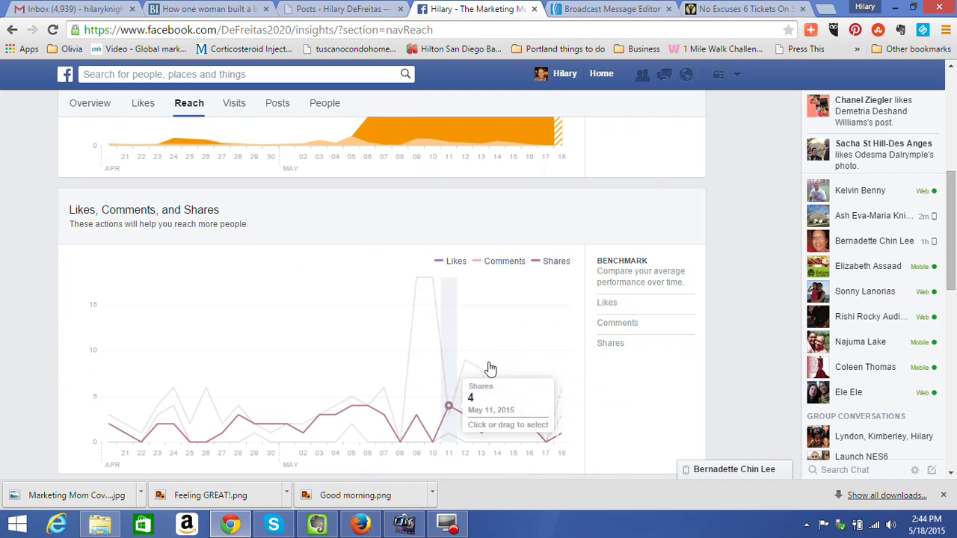
pyautogui.scroll(-2, 437, 370)
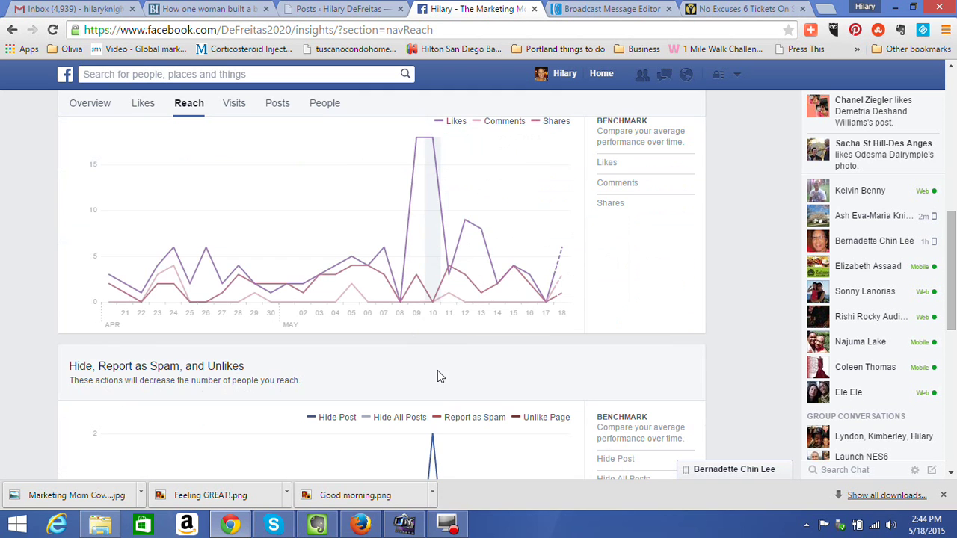
pyautogui.scroll(1, 553, 254)
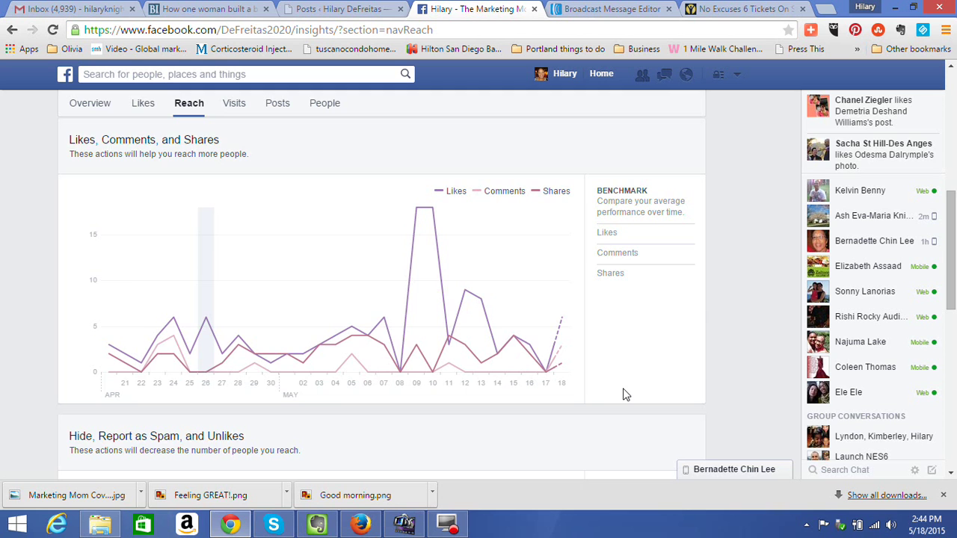
# - Check the Hide, Report as Spam, and Unlikes chart for hidden posts on May 10, and view the Total Reach chart
pyautogui.scroll(-1, 626, 394)
pyautogui.scroll(-3, 626, 395)
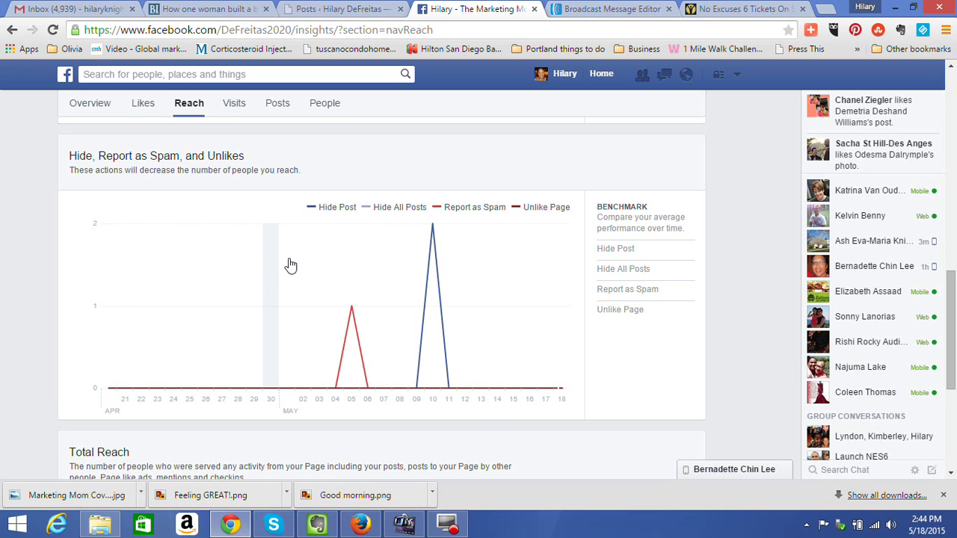
pyautogui.moveTo(431, 237)
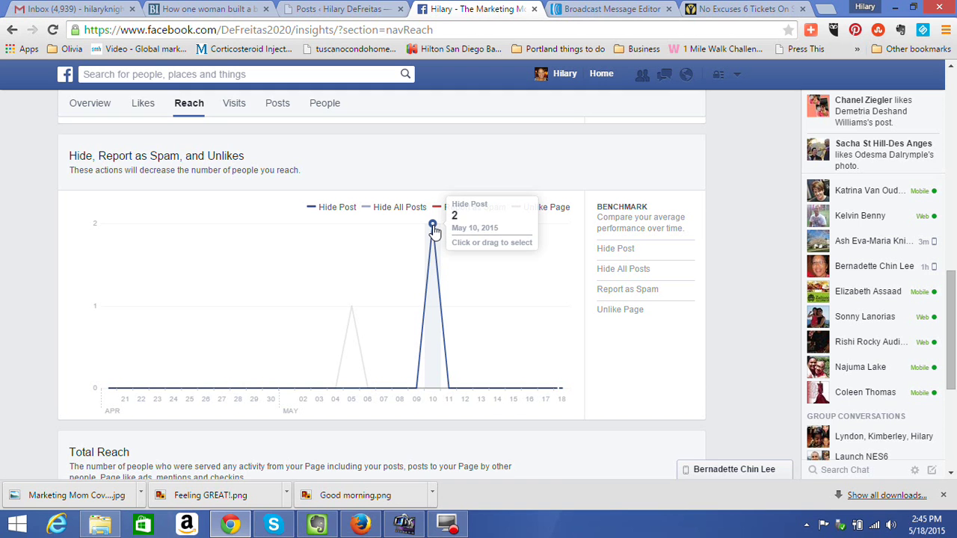
pyautogui.scroll(-2, 630, 401)
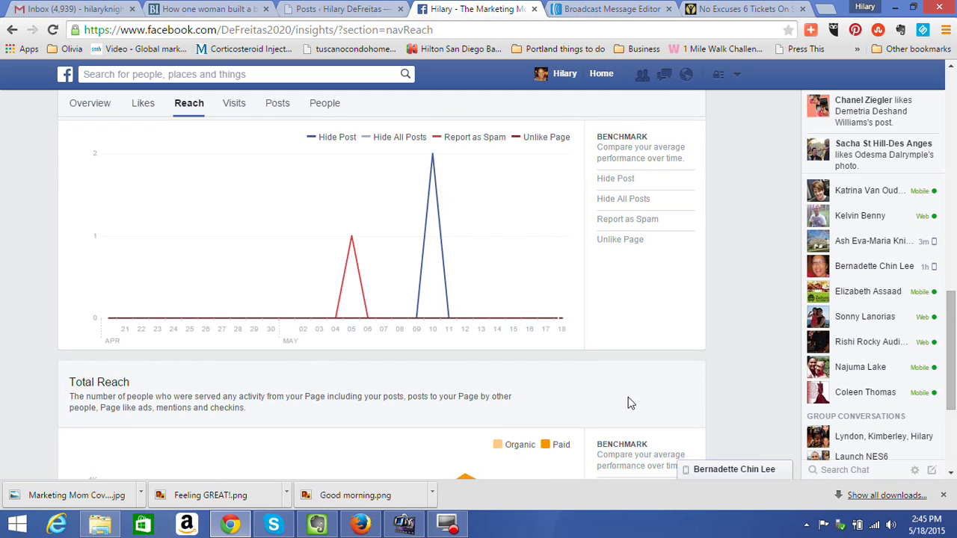
pyautogui.scroll(-2, 626, 397)
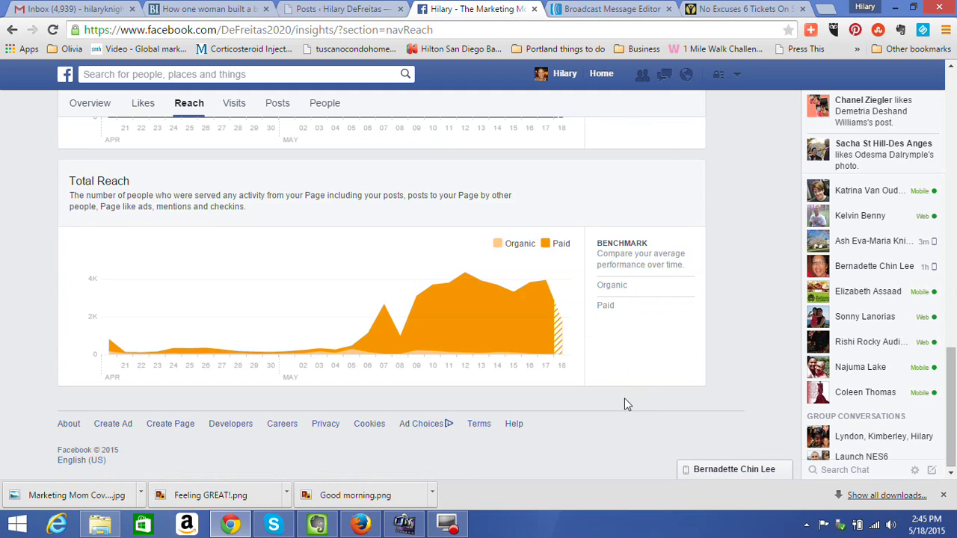
# - Open the Visits insights and examine the Page and Tab Visits chart
pyautogui.scroll(12, 626, 400)
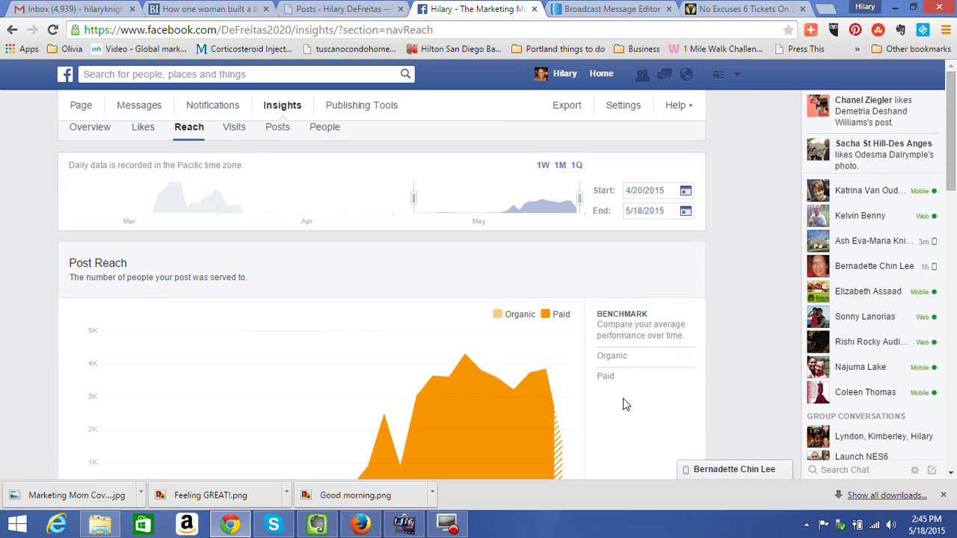
pyautogui.click(239, 138)
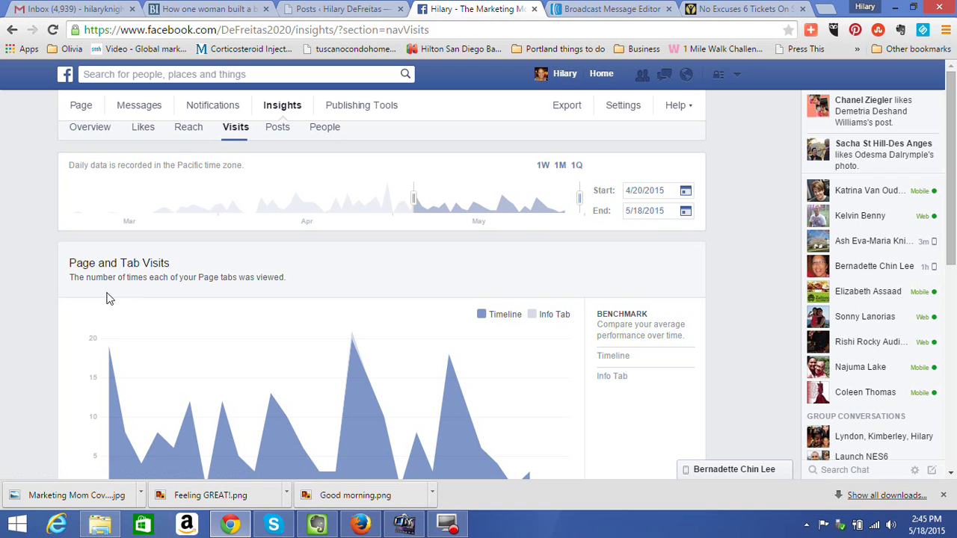
pyautogui.scroll(-5, 41, 346)
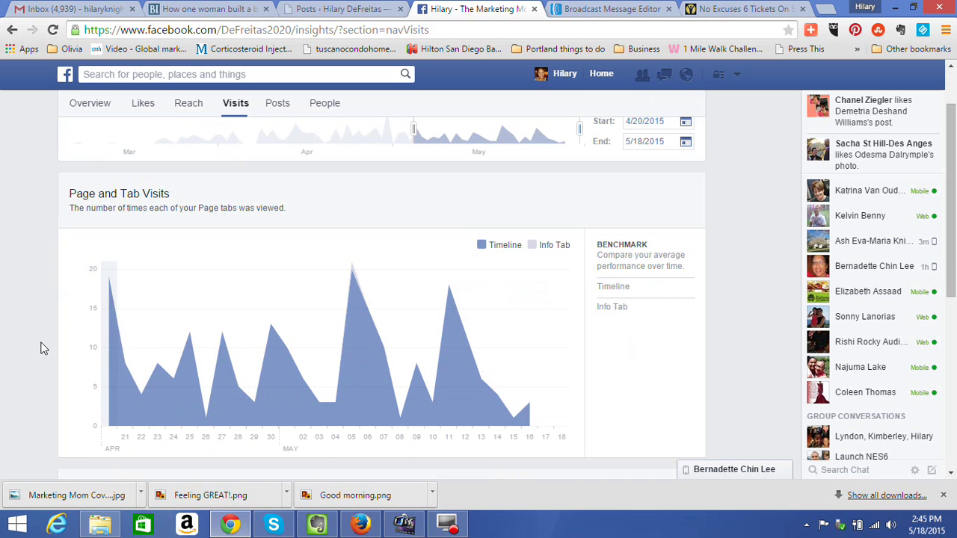
# - Review the Page and Tab Visits chart, including May 11, and check the External Referrers chart for visits from eventbrite.com
pyautogui.scroll(4, 45, 357)
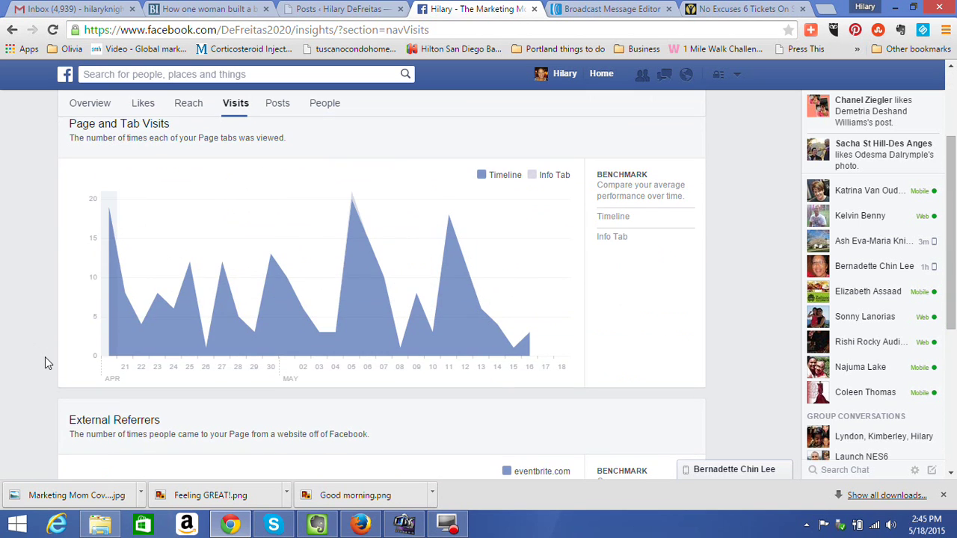
pyautogui.scroll(2, 46, 361)
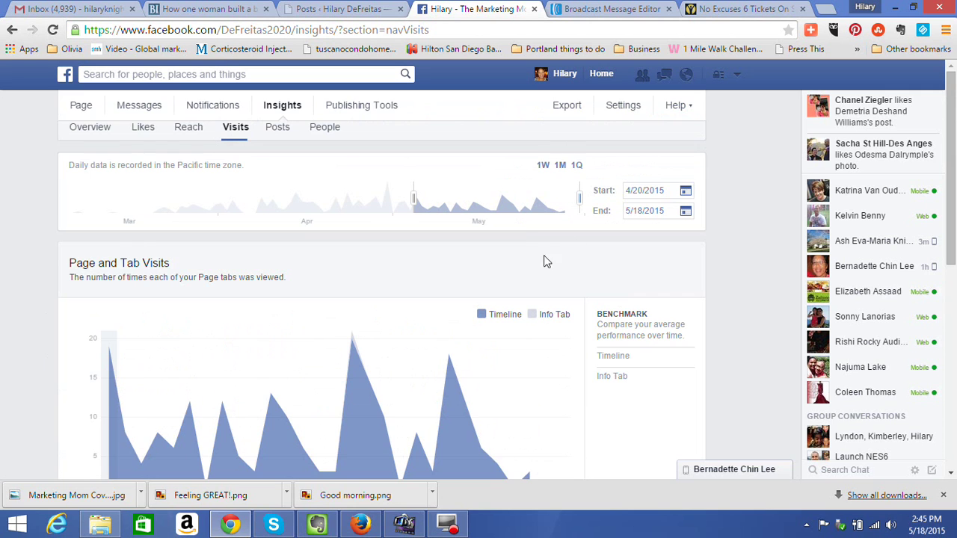
pyautogui.scroll(-1, 547, 261)
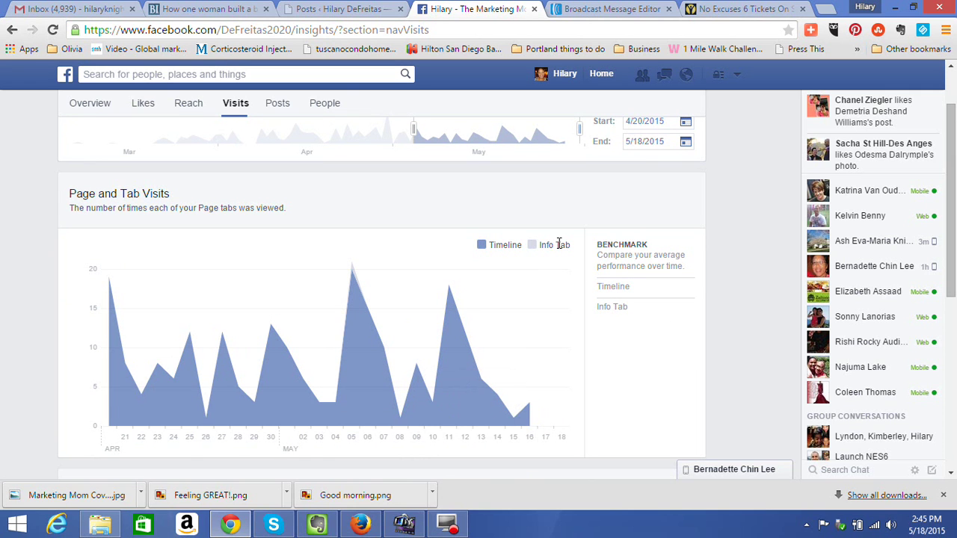
pyautogui.scroll(-3, 559, 258)
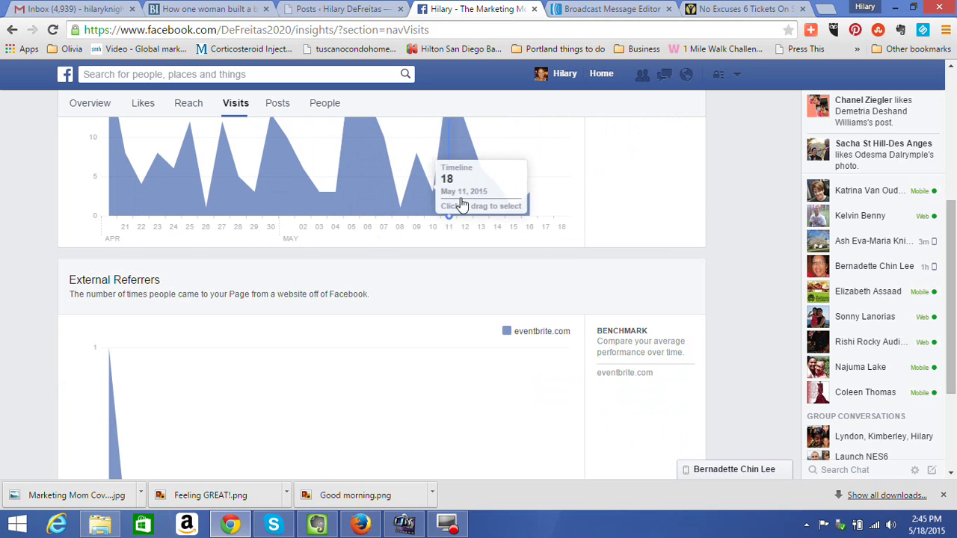
pyautogui.scroll(-2, 506, 227)
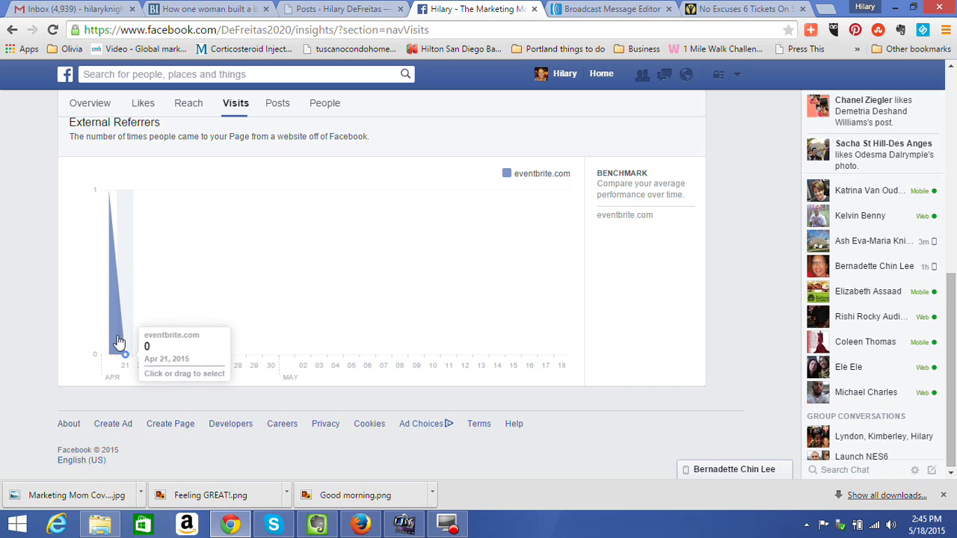
pyautogui.scroll(1, 564, 260)
# - Open the Posts insights and examine on which days and at what times fans are online
pyautogui.scroll(6, 564, 261)
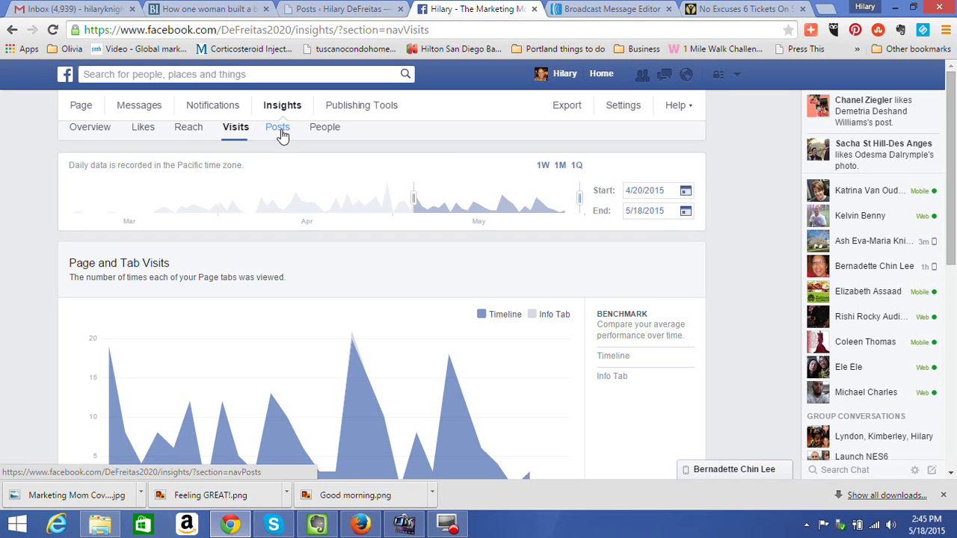
pyautogui.click(278, 129)
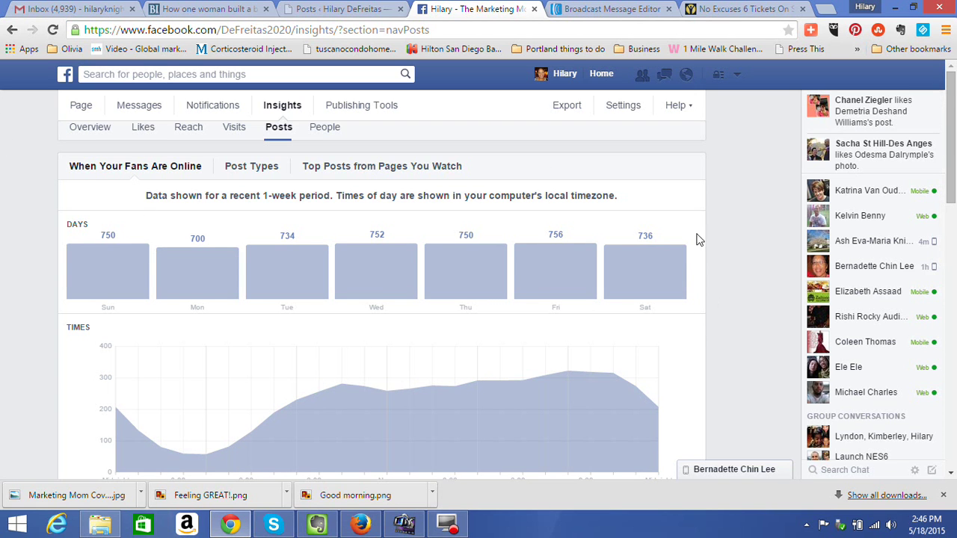
pyautogui.moveTo(75, 269)
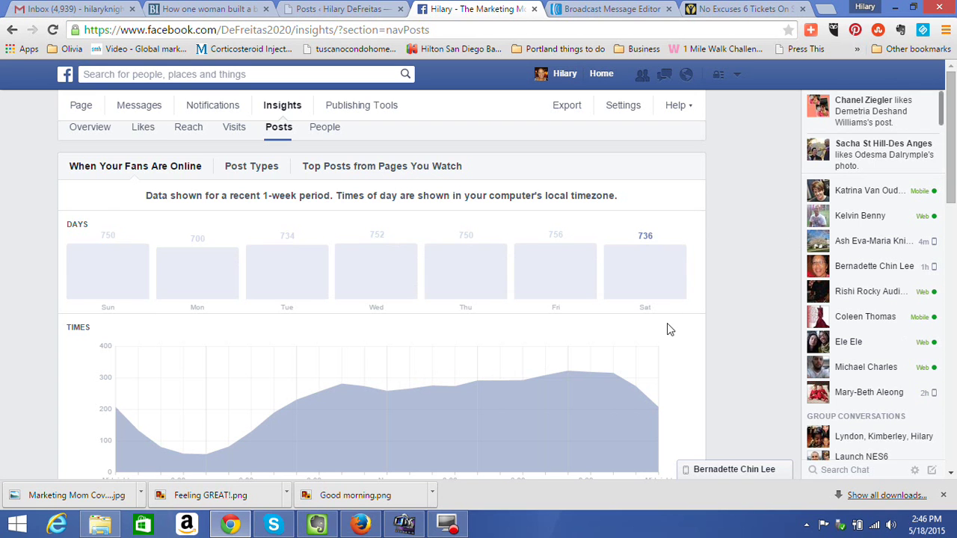
pyautogui.moveTo(574, 274)
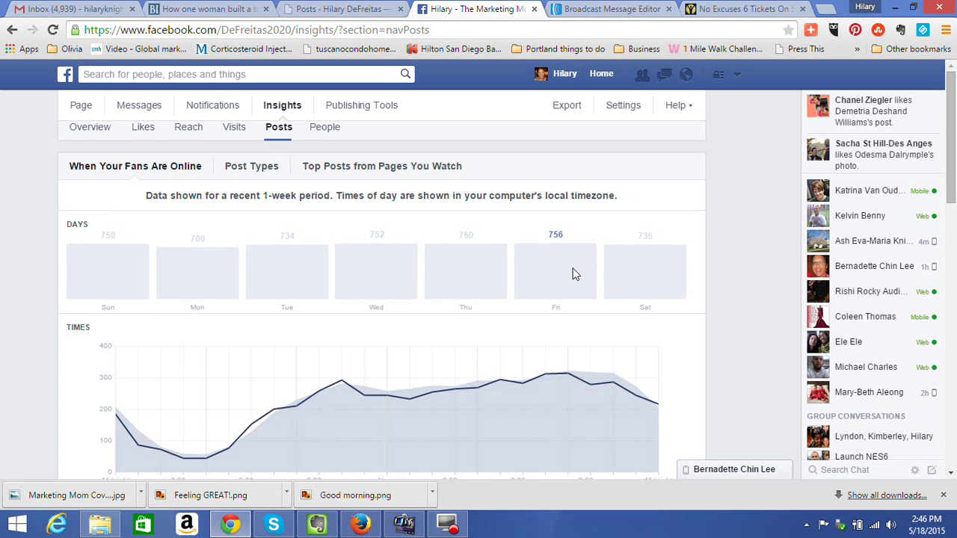
pyautogui.moveTo(400, 263)
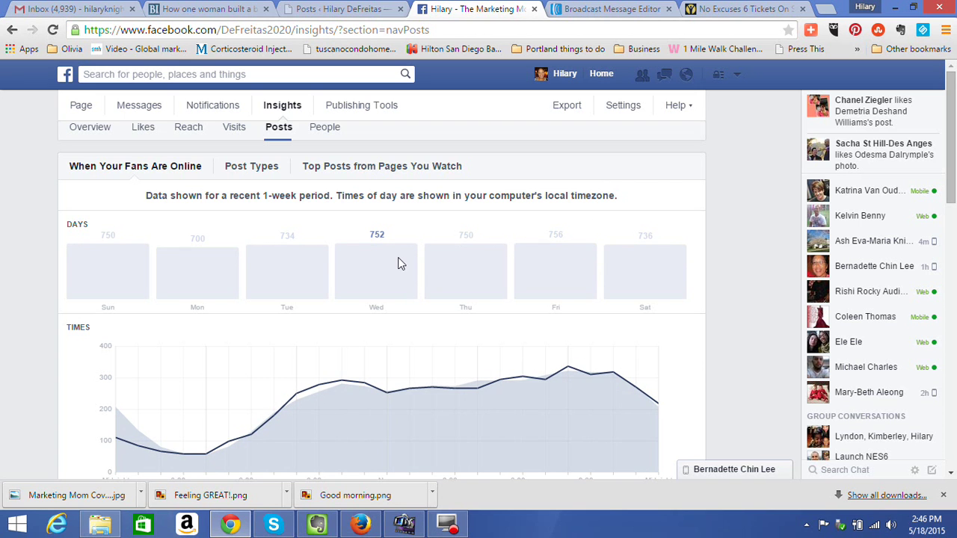
pyautogui.scroll(-1, 740, 301)
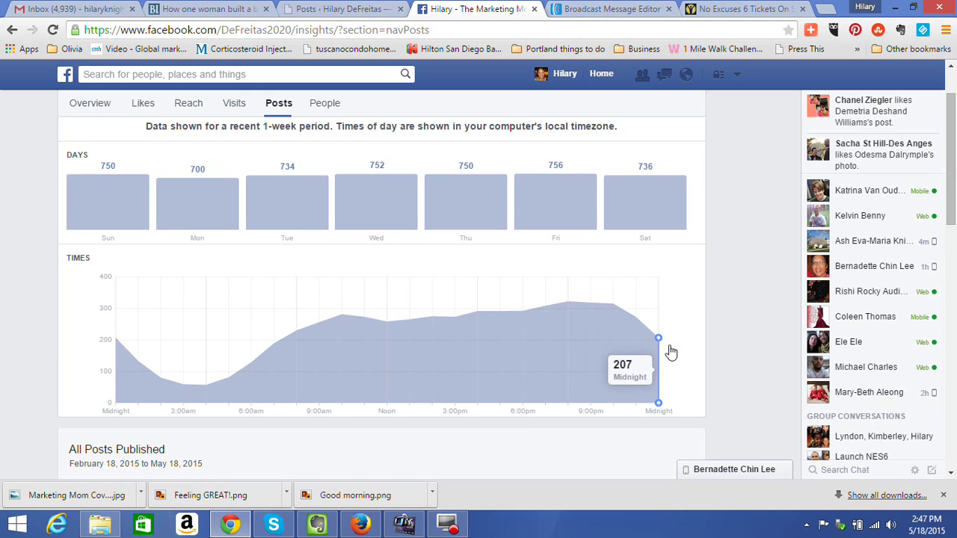
pyautogui.scroll(-1, 671, 351)
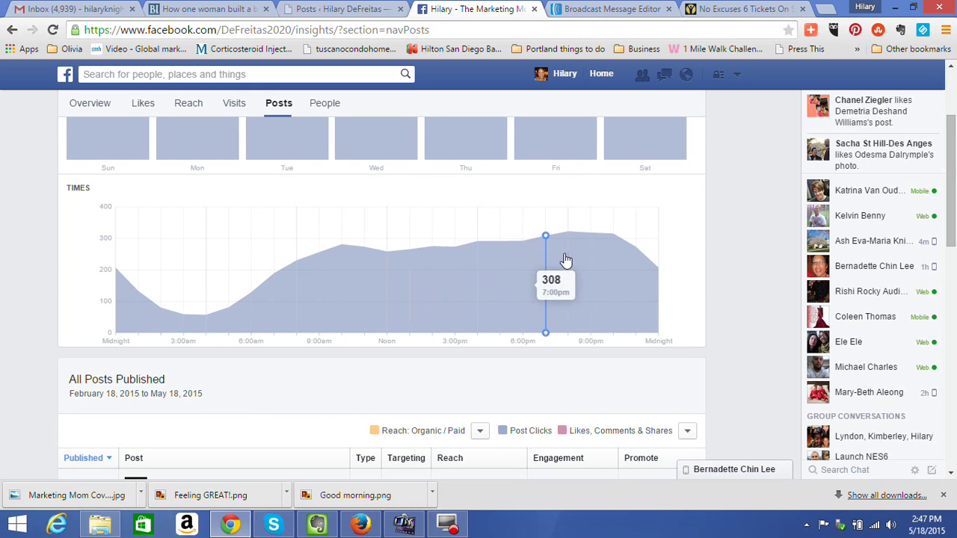
pyautogui.scroll(1, 719, 279)
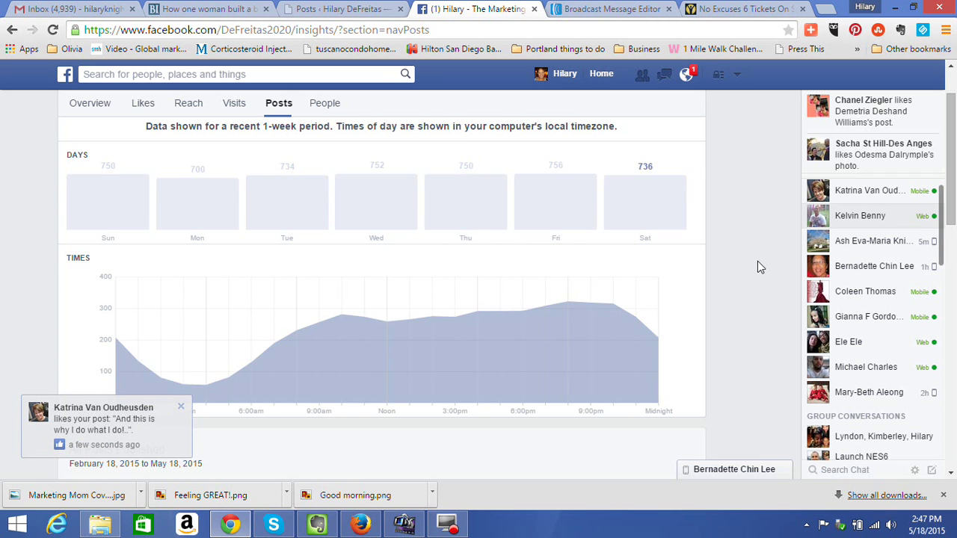
# - Compare the type, reach and engagement of recent entries in the All Posts Published table, including the May 15 video post
pyautogui.scroll(-4, 757, 261)
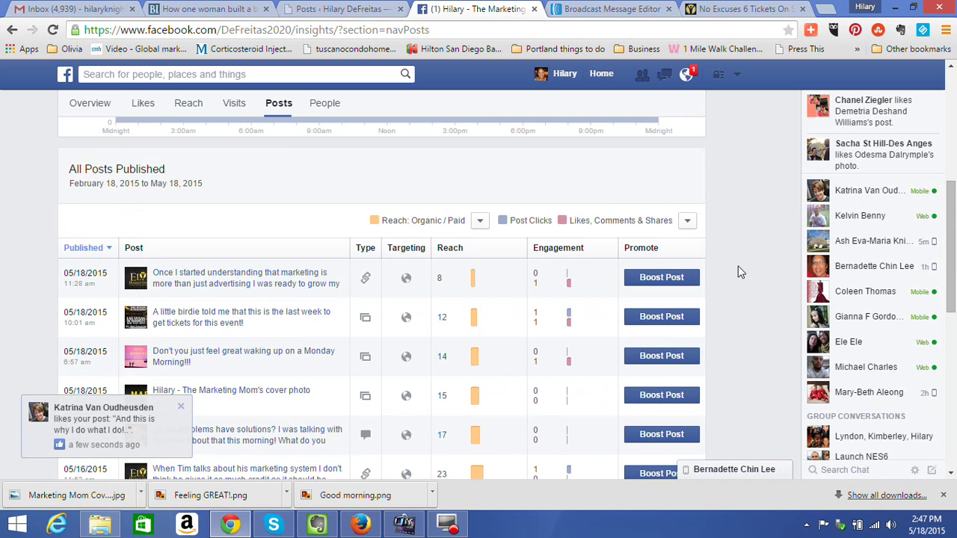
pyautogui.scroll(-2, 740, 274)
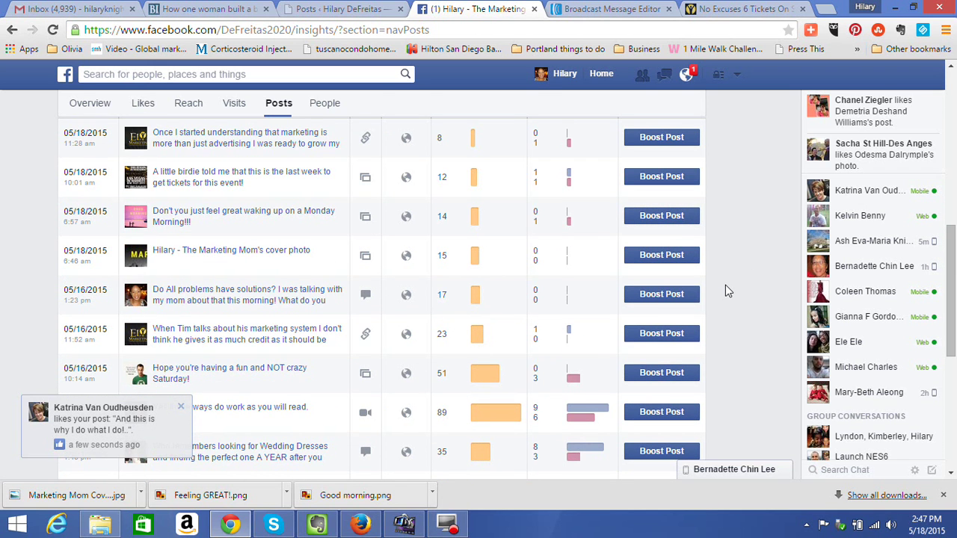
pyautogui.scroll(-2, 725, 285)
pyautogui.scroll(4, 755, 278)
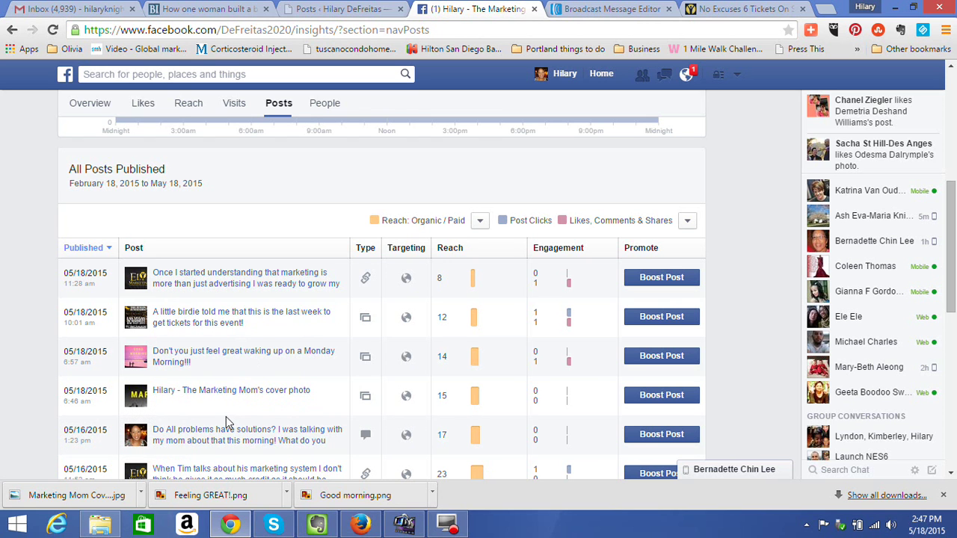
pyautogui.scroll(-1, 228, 424)
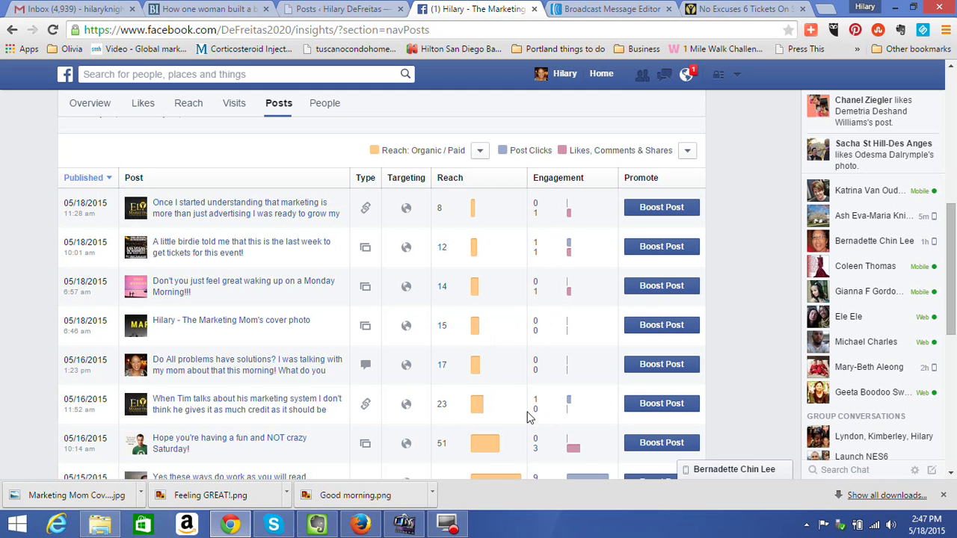
pyautogui.scroll(-1, 703, 359)
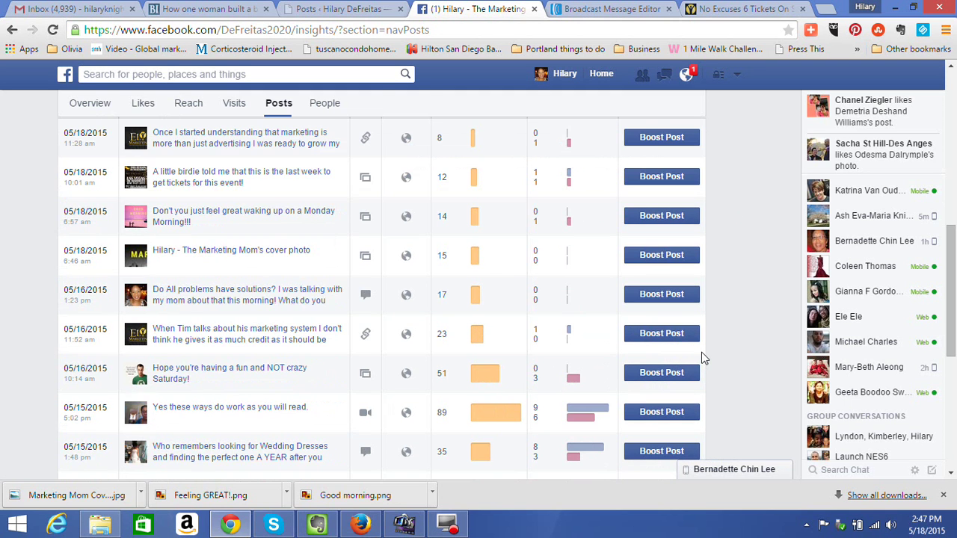
pyautogui.scroll(-1, 702, 359)
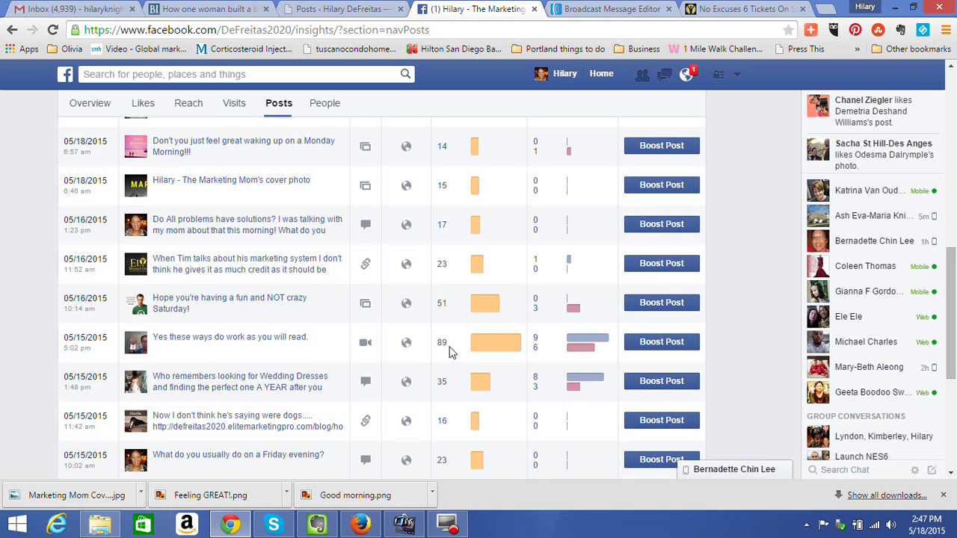
pyautogui.moveTo(494, 340)
# - Recheck the fans' online times and review the All Posts Published table down to the May 13 posts
pyautogui.scroll(10, 347, 325)
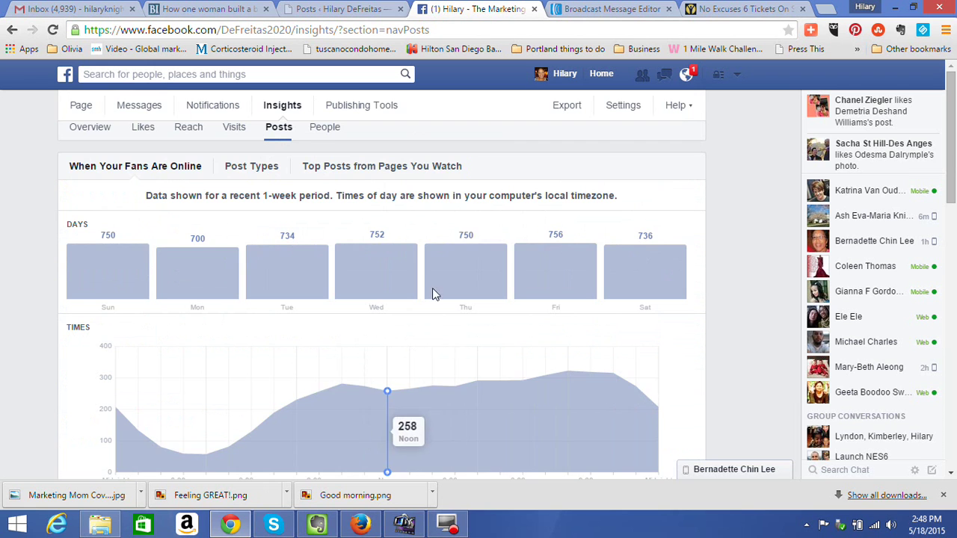
pyautogui.scroll(-6, 728, 305)
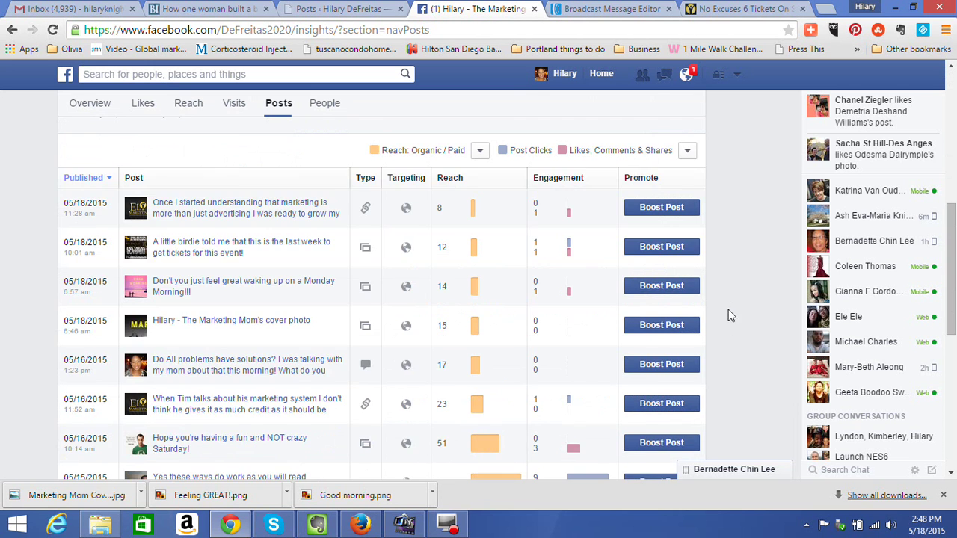
pyautogui.scroll(-4, 725, 321)
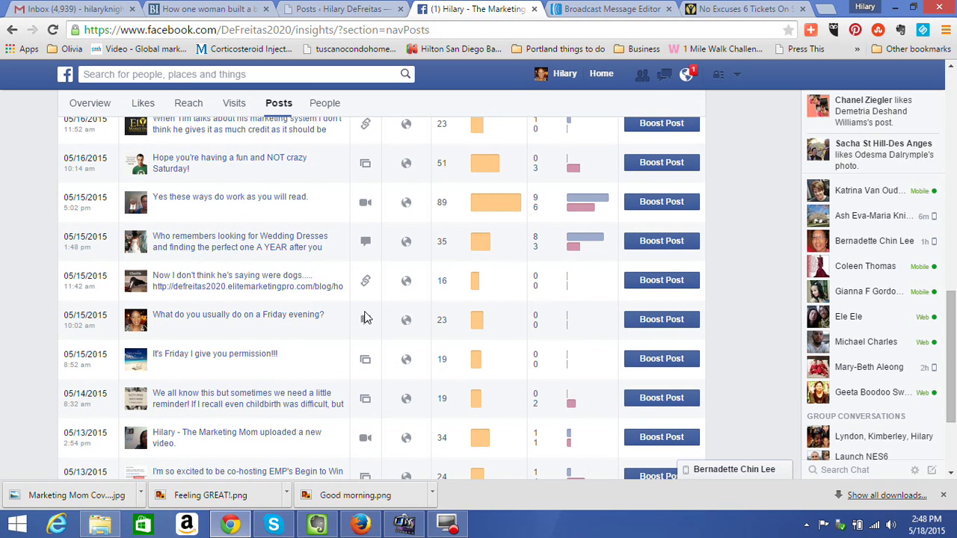
pyautogui.scroll(-1, 116, 193)
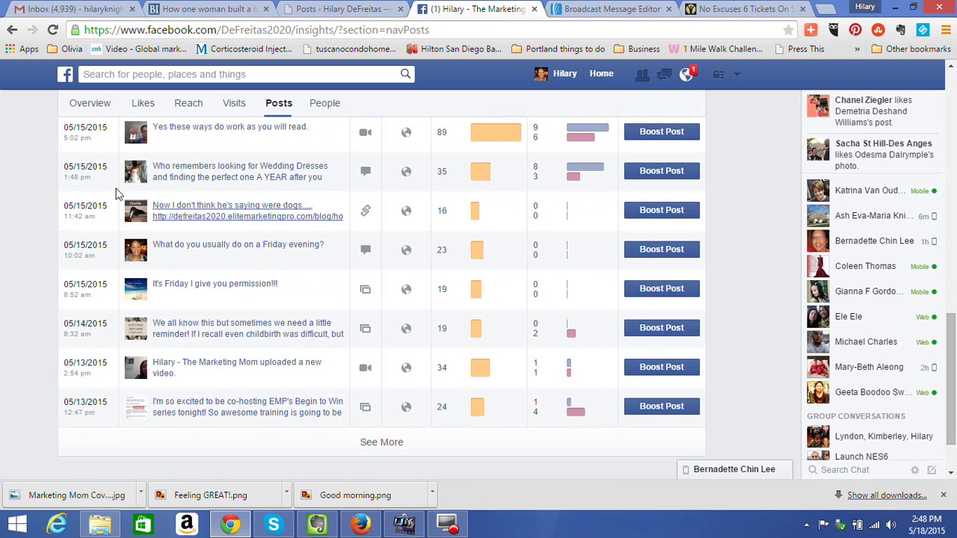
pyautogui.scroll(2, 131, 192)
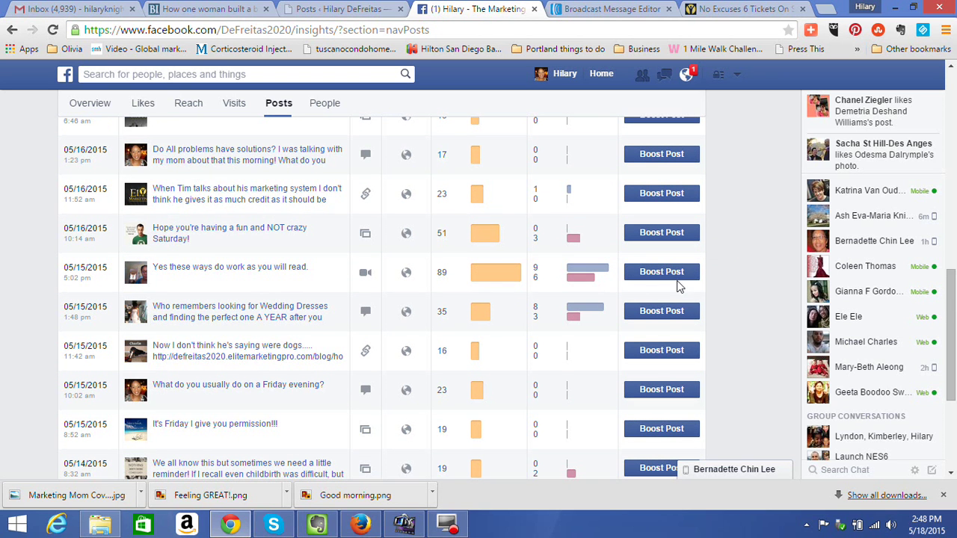
pyautogui.scroll(-3, 650, 278)
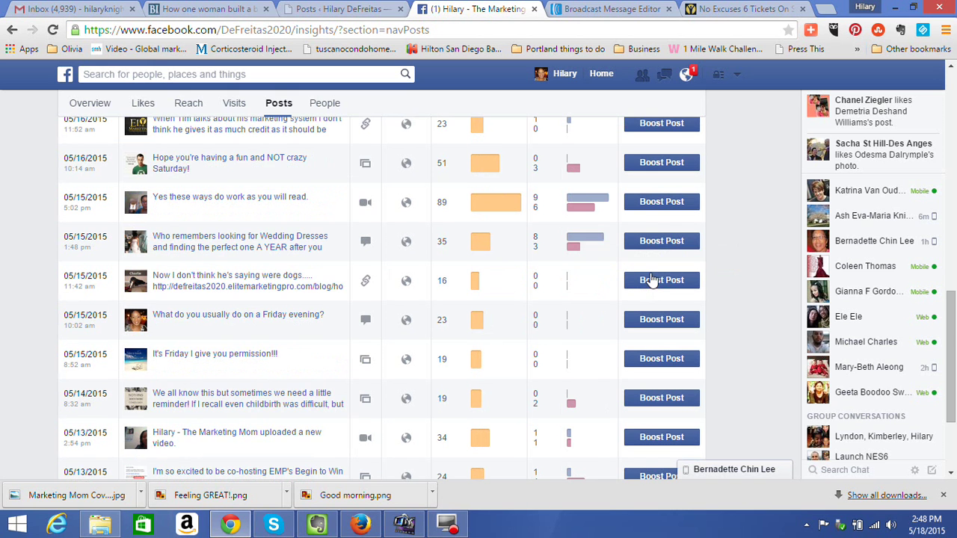
# - Open the People insights and view the Your Fans breakdown by country, city and language
pyautogui.scroll(12, 652, 273)
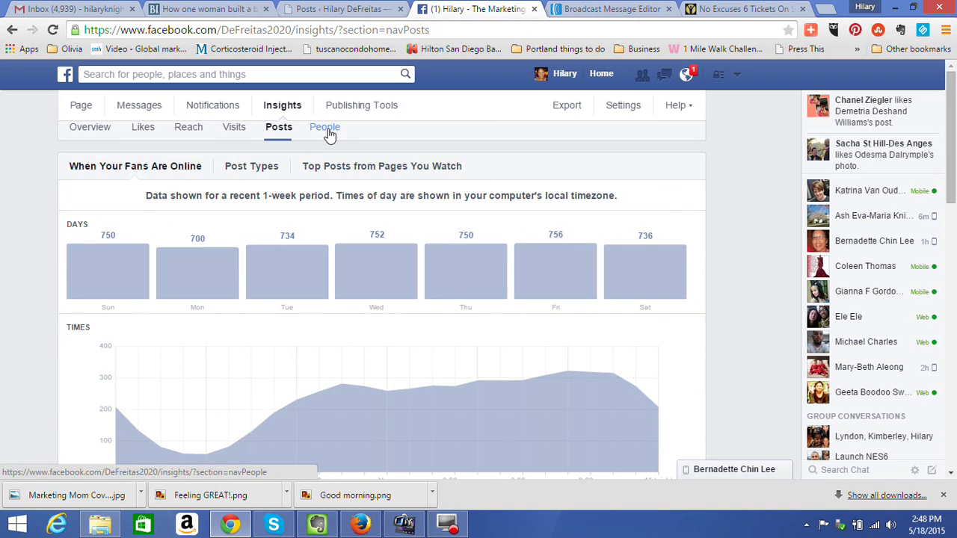
pyautogui.click(329, 135)
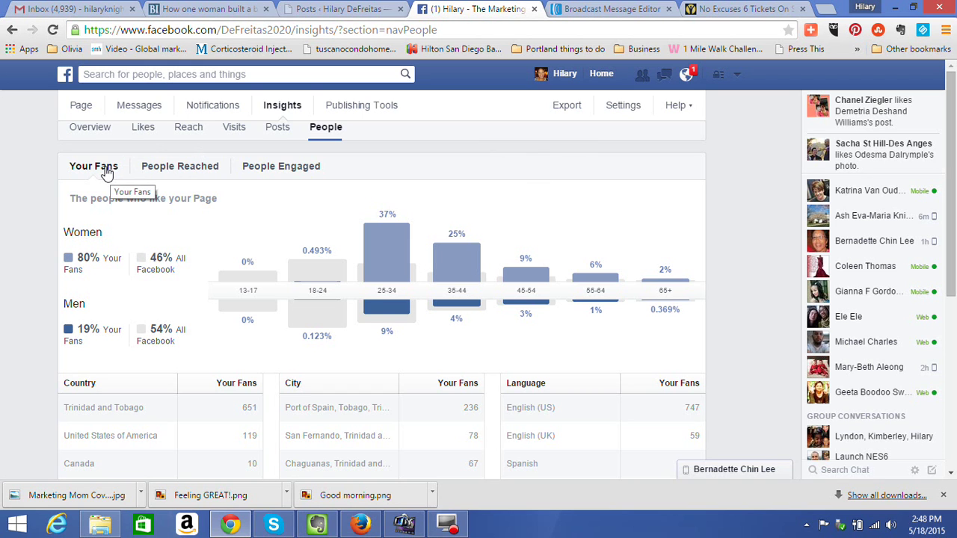
pyautogui.moveTo(227, 256)
pyautogui.scroll(-1, 149, 300)
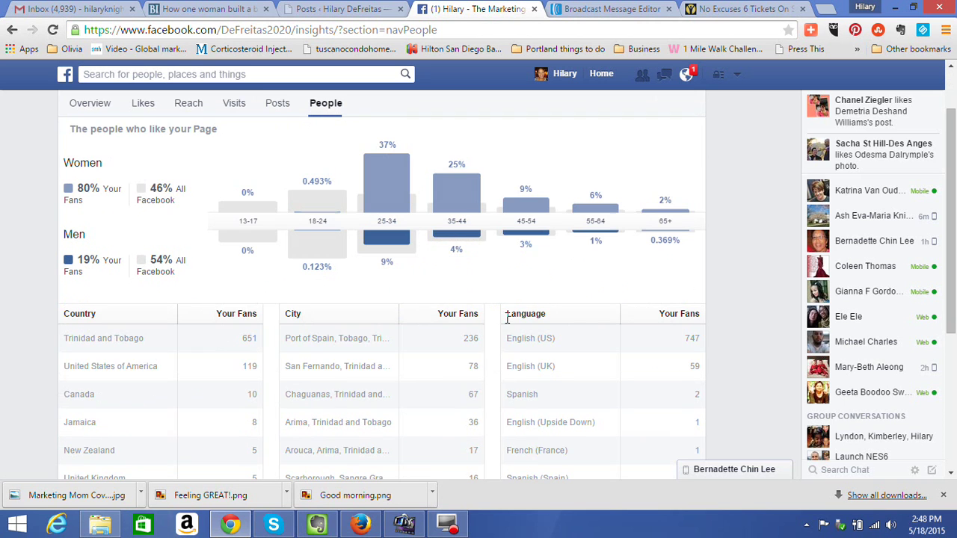
pyautogui.scroll(1, 506, 318)
# - Compare the page's female and male fans with all of Facebook across the age groups from 13-17 to 65+
pyautogui.moveTo(366, 243)
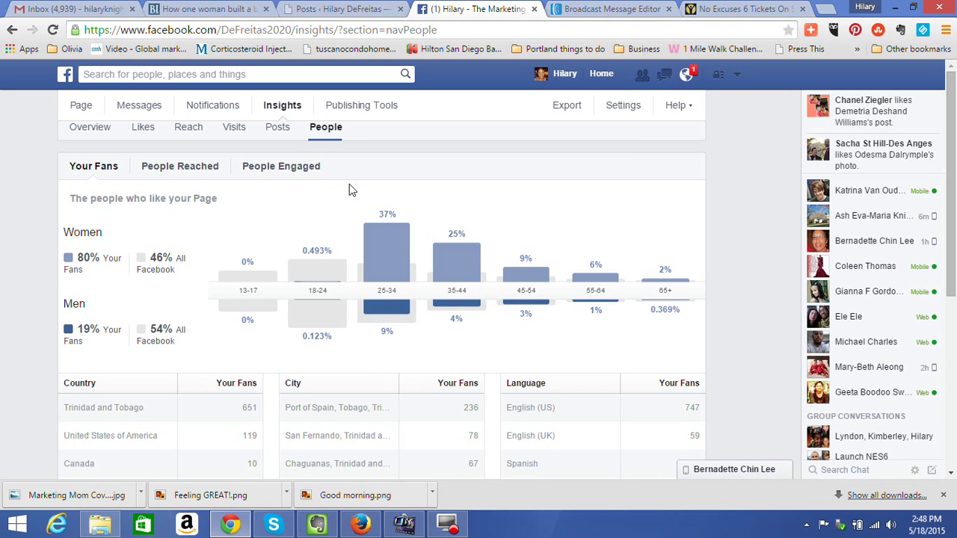
pyautogui.moveTo(368, 271)
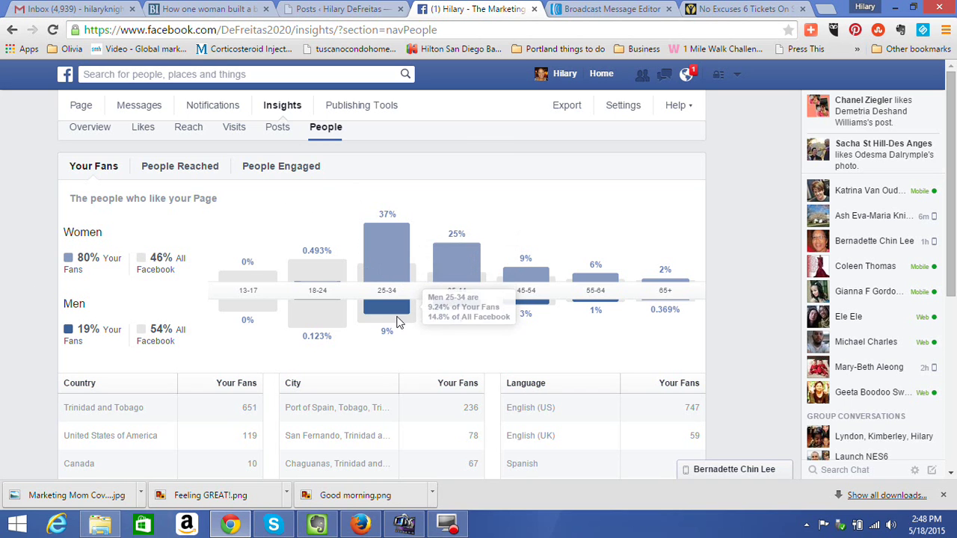
pyautogui.moveTo(470, 275)
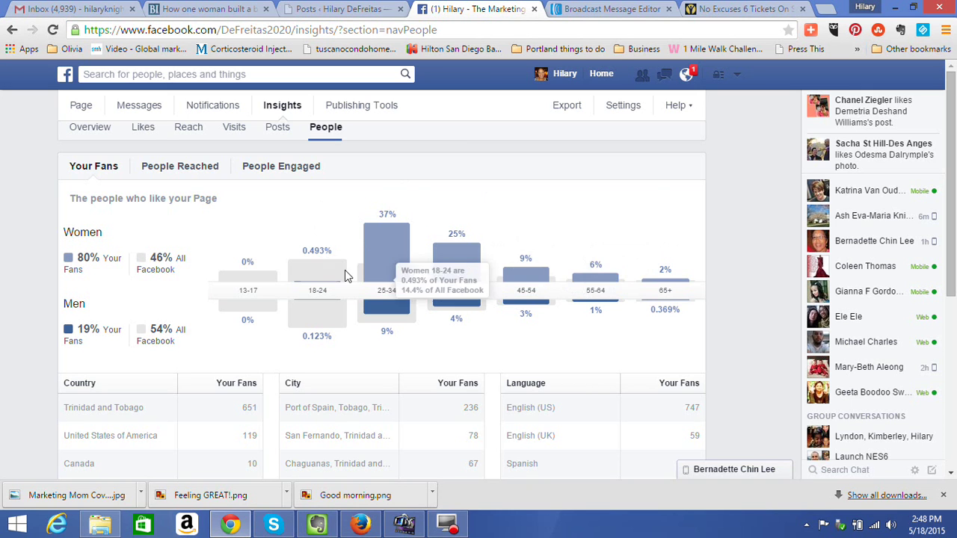
pyautogui.moveTo(472, 294)
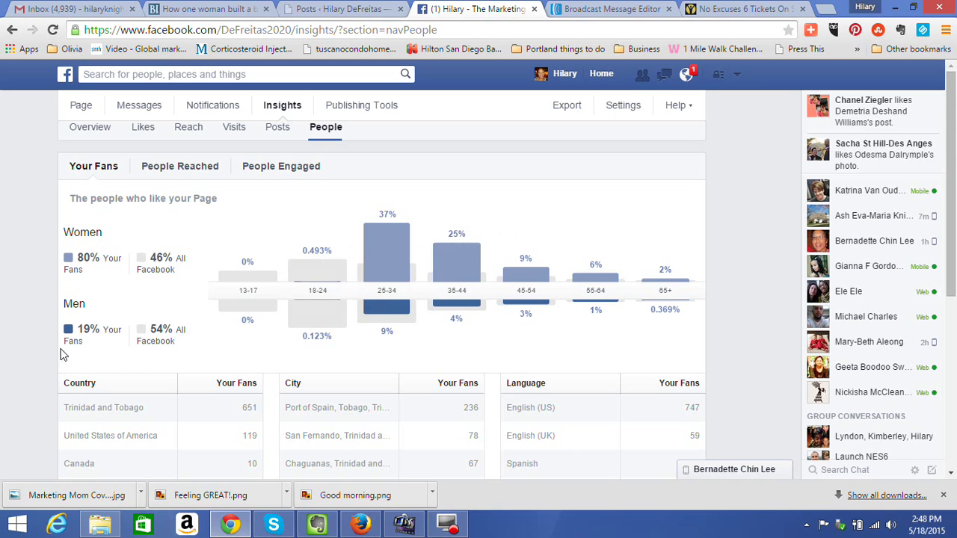
pyautogui.moveTo(353, 308)
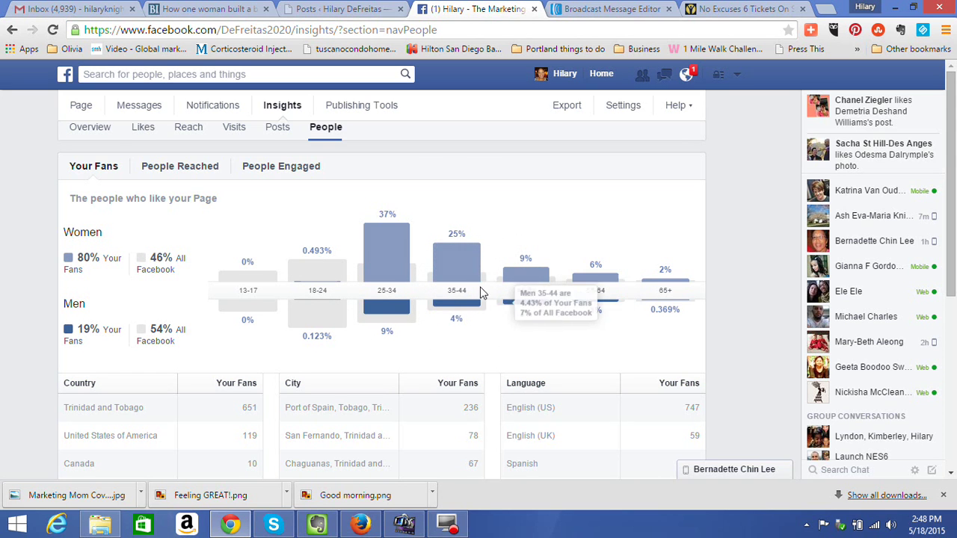
pyautogui.moveTo(678, 282)
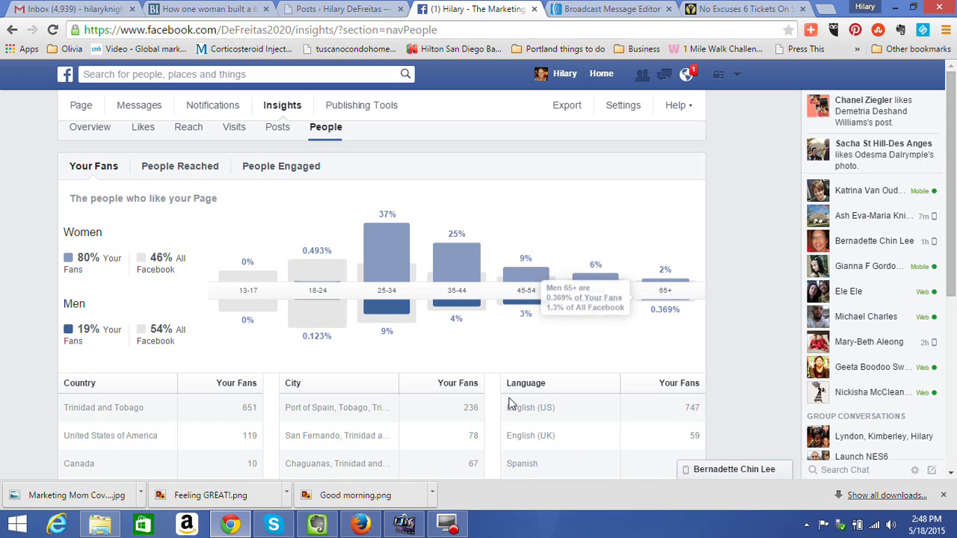
pyautogui.moveTo(310, 284)
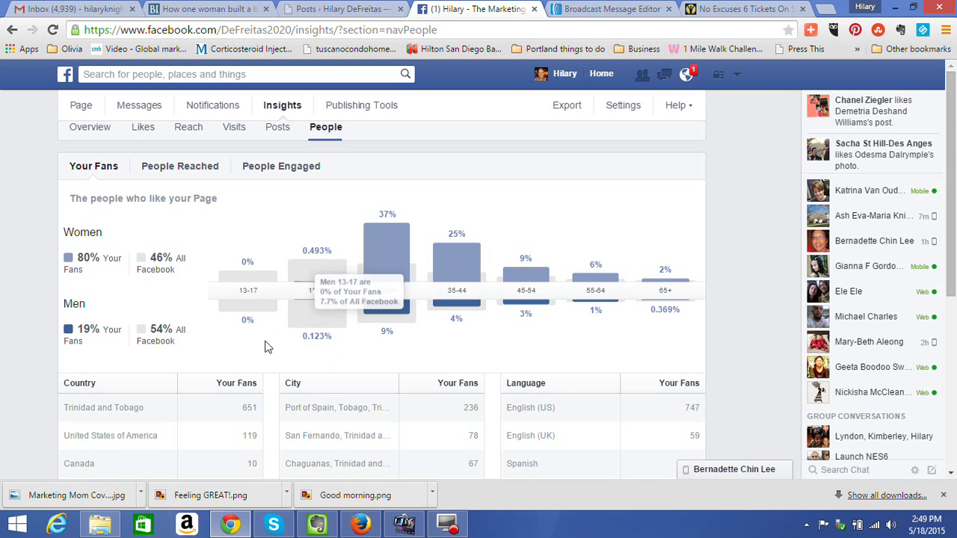
# - Recheck the men's 13-17 and 18-24 shares in the Your Fans age chart and glance over the tables beneath it
pyautogui.moveTo(267, 347)
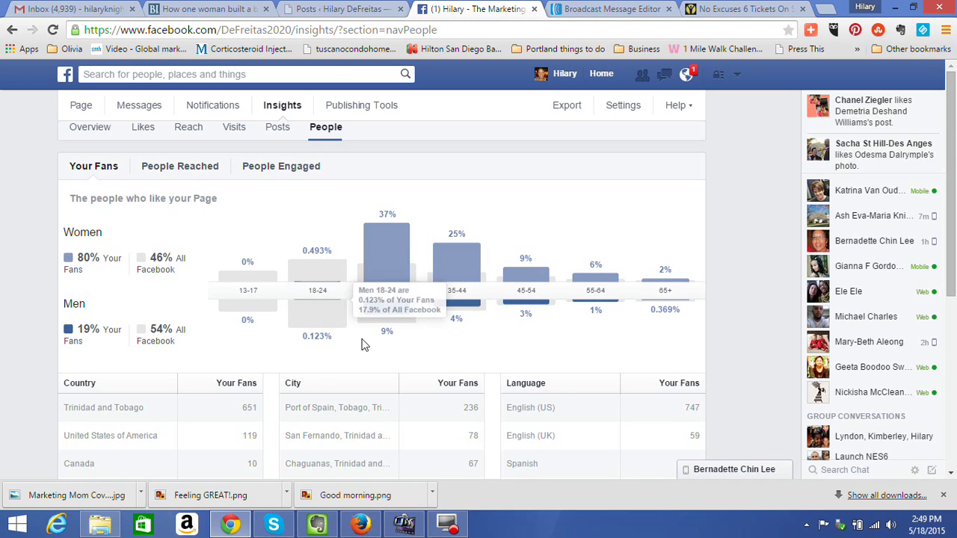
pyautogui.scroll(-1, 364, 343)
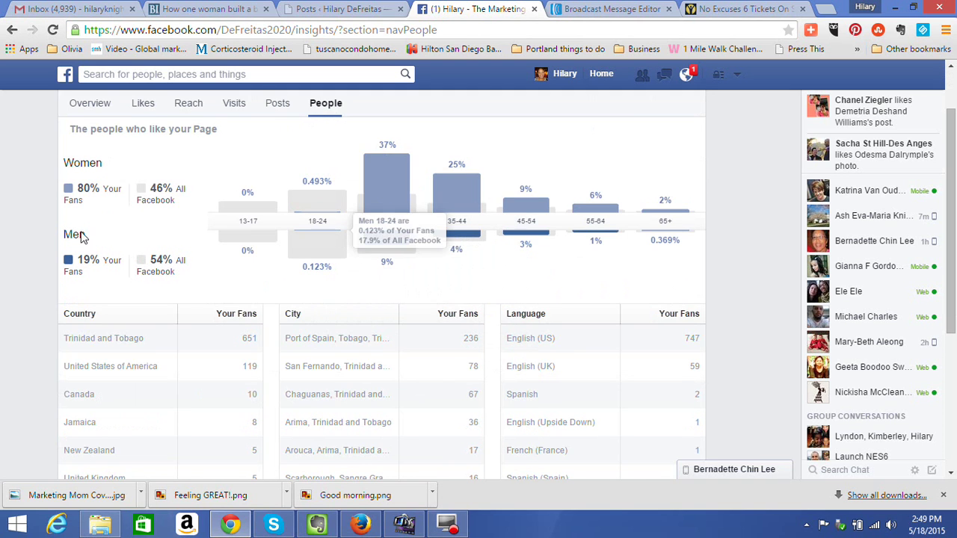
pyautogui.scroll(1, 291, 373)
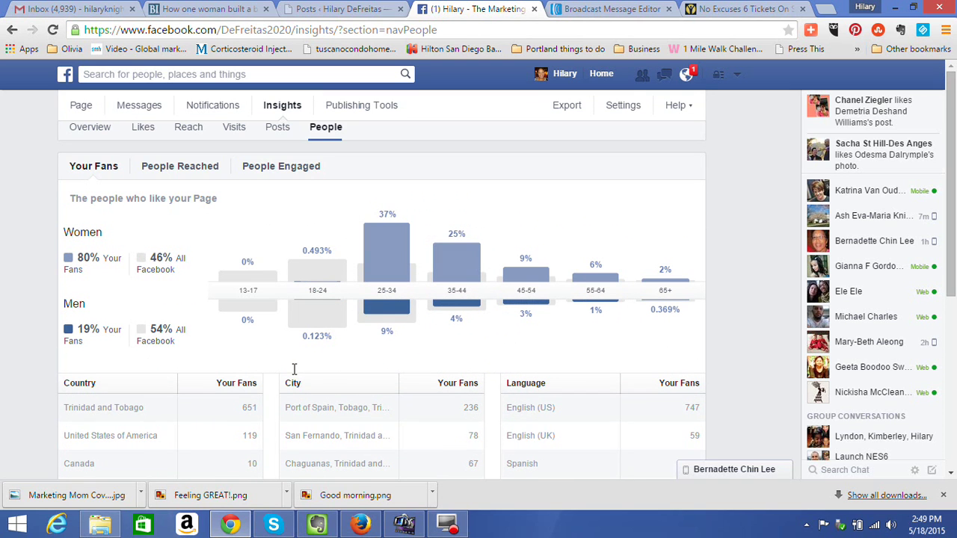
# - Open the People Reached breakdown and review its gender and age chart and its country, city and language tables
pyautogui.click(215, 168)
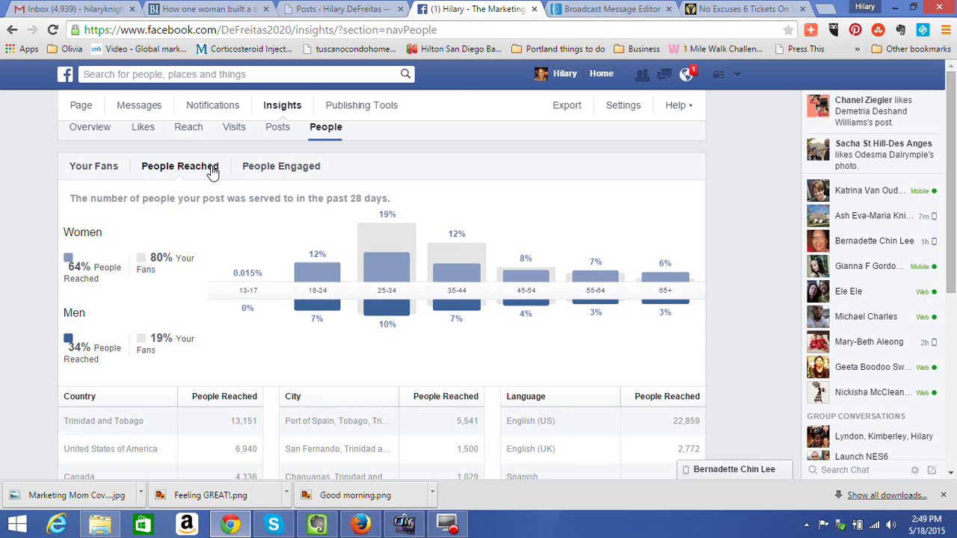
pyautogui.scroll(-2, 222, 292)
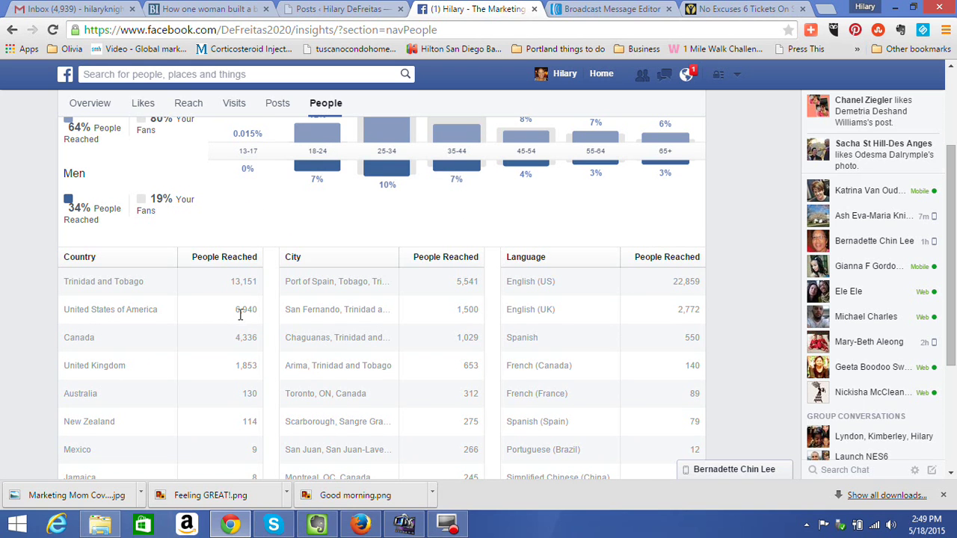
pyautogui.scroll(2, 248, 338)
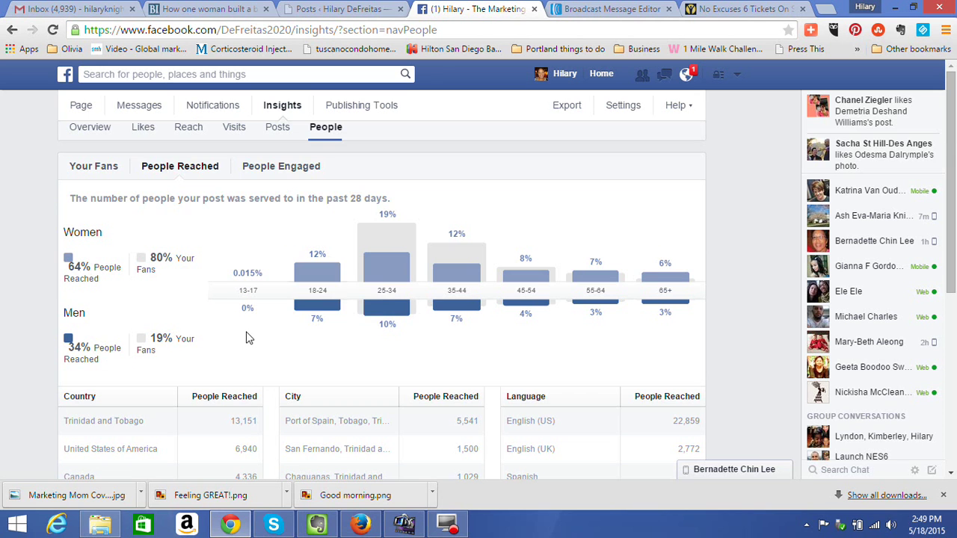
# - Open the People Engaged breakdown and examine who engaged by gender, age, country, city and language in the past 28 days
pyautogui.click(286, 171)
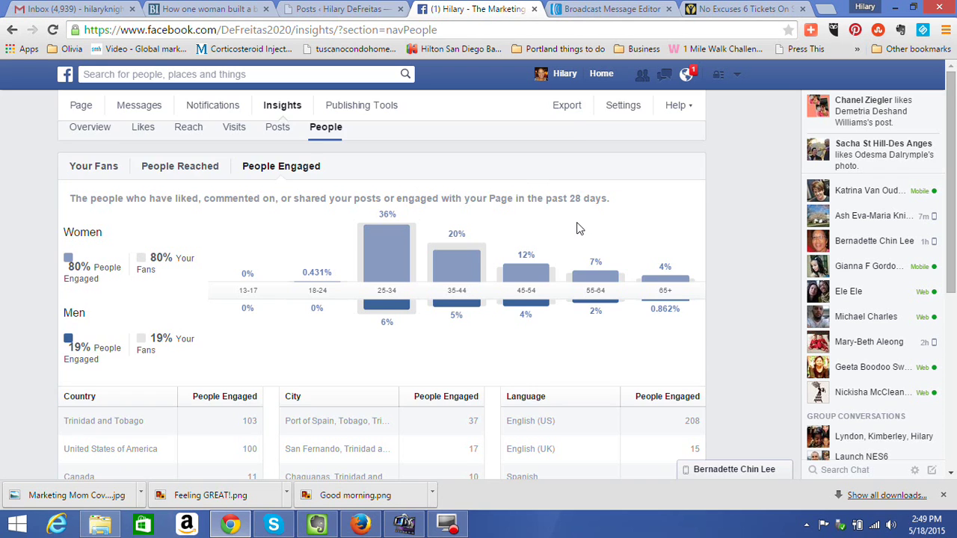
pyautogui.scroll(-1, 576, 228)
pyautogui.scroll(1, 579, 261)
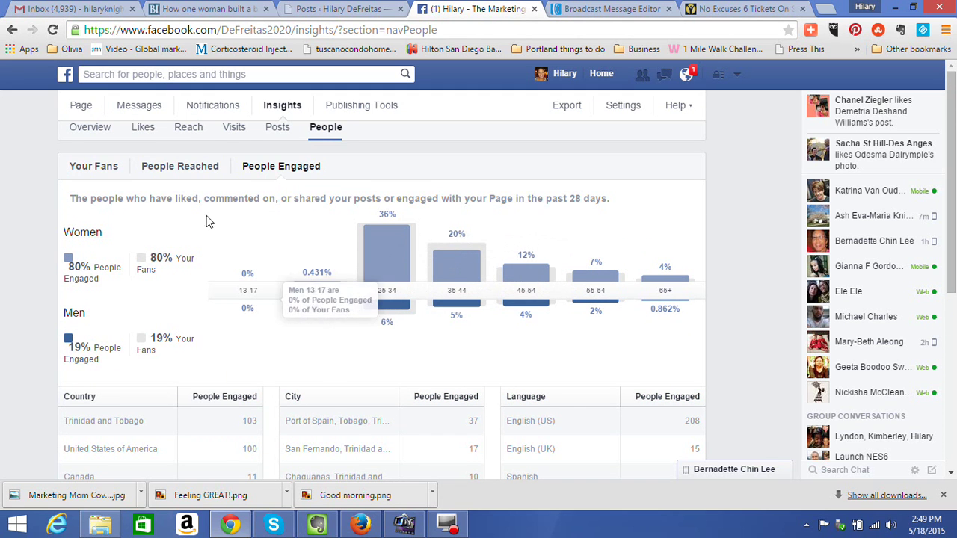
pyautogui.scroll(-2, 565, 317)
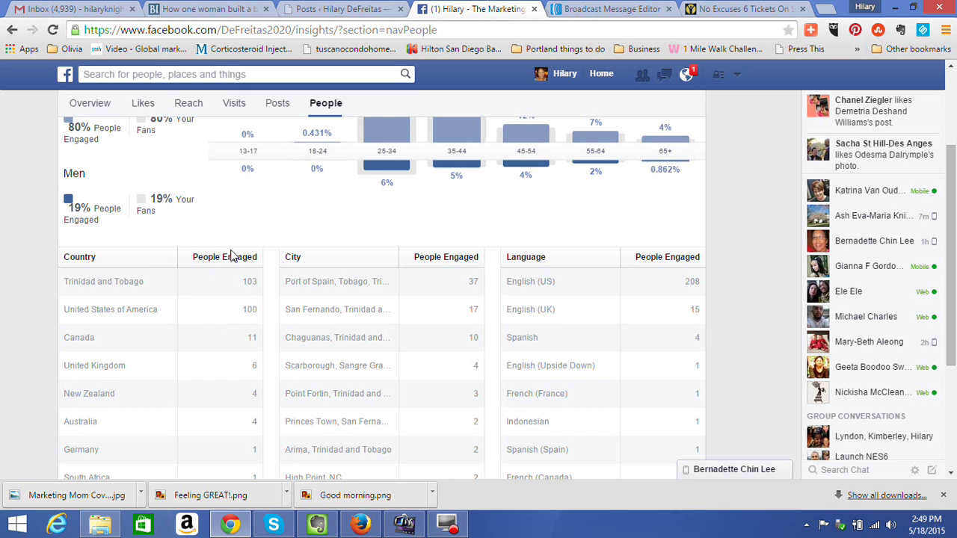
pyautogui.scroll(2, 302, 284)
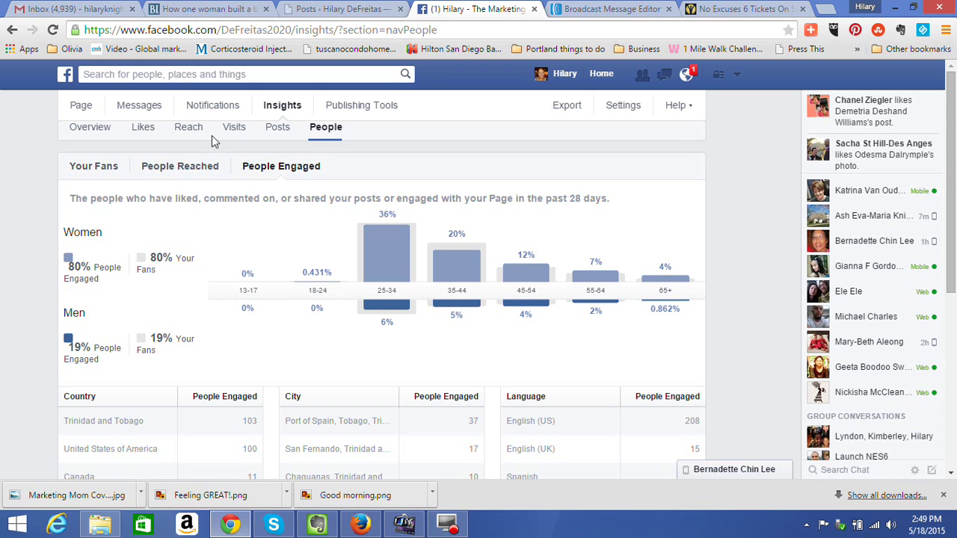
# - Compare the shares of women aged 25-34 and 35-44 among the people engaged with their shares of the page's fans
pyautogui.moveTo(401, 284)
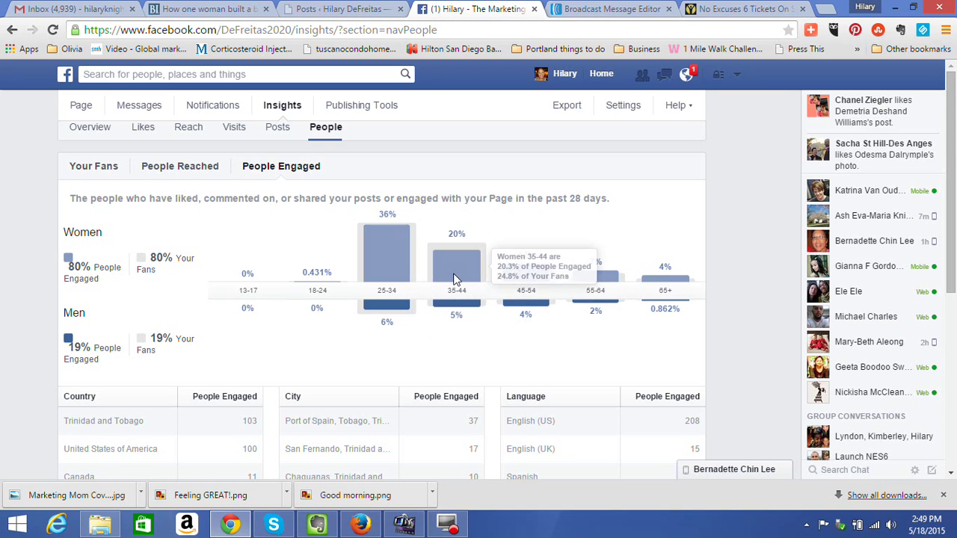
pyautogui.moveTo(441, 317)
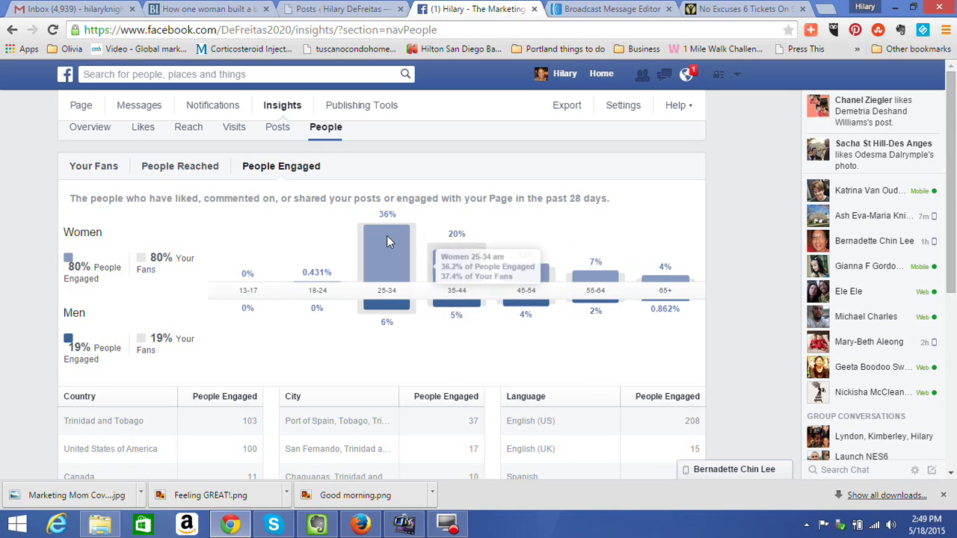
pyautogui.moveTo(400, 237)
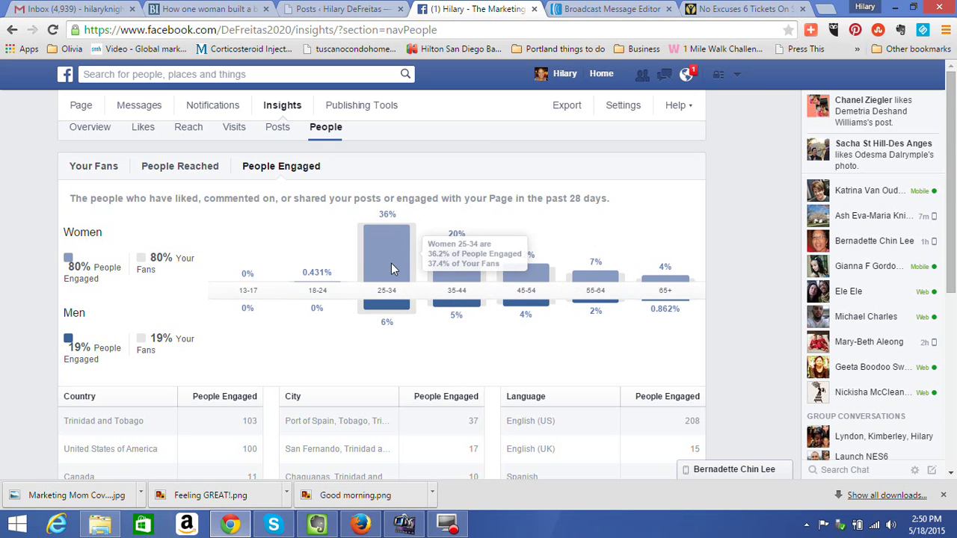
pyautogui.moveTo(442, 275)
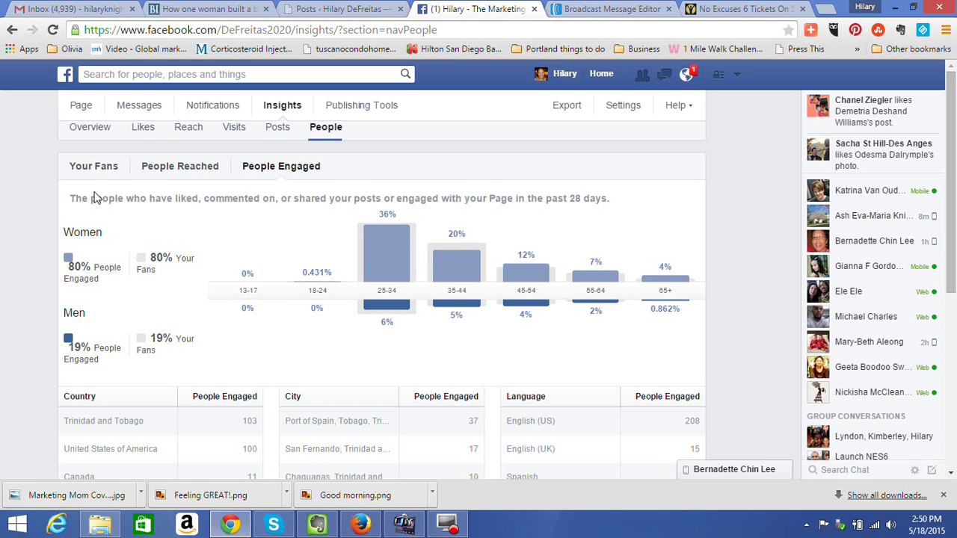
# - Return to the Insights overview and review the Page Likes, Post Reach and Engagement summaries and the five most recent posts
pyautogui.click(89, 129)
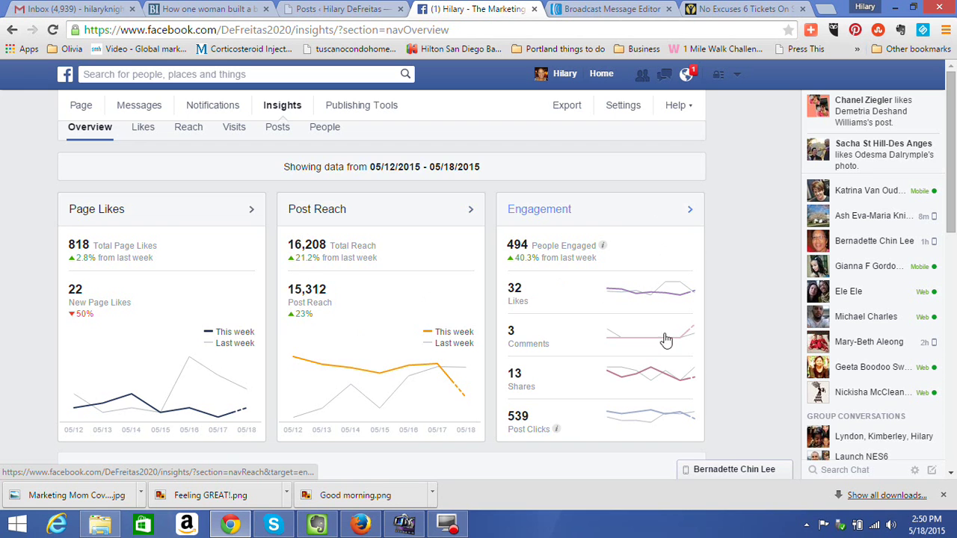
pyautogui.scroll(-3, 655, 336)
pyautogui.scroll(3, 650, 340)
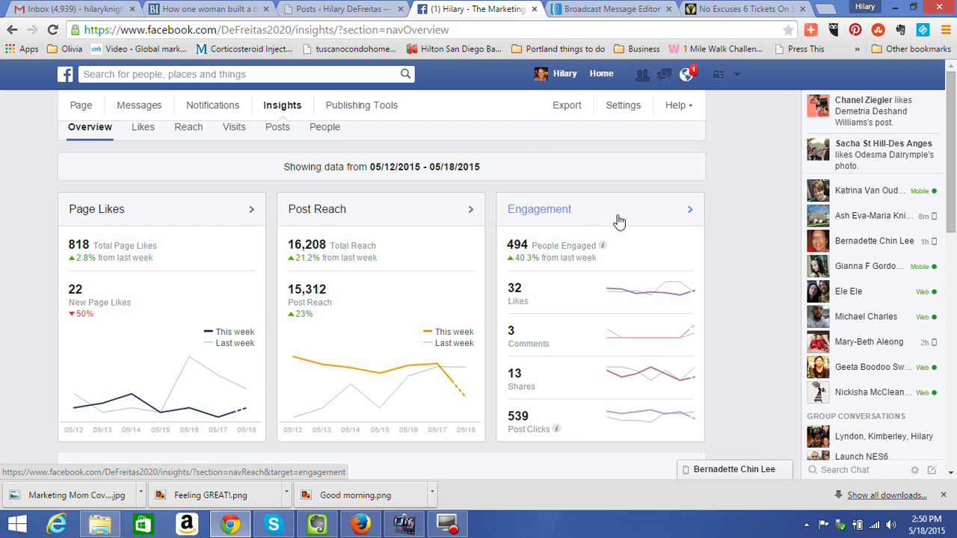
pyautogui.scroll(-5, 616, 222)
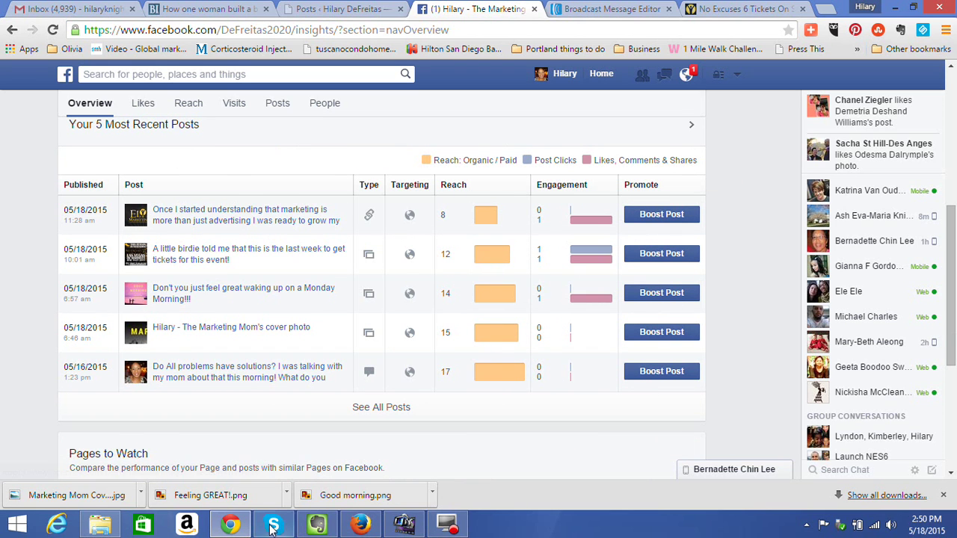
pyautogui.scroll(-1, 196, 396)
pyautogui.scroll(6, 193, 426)
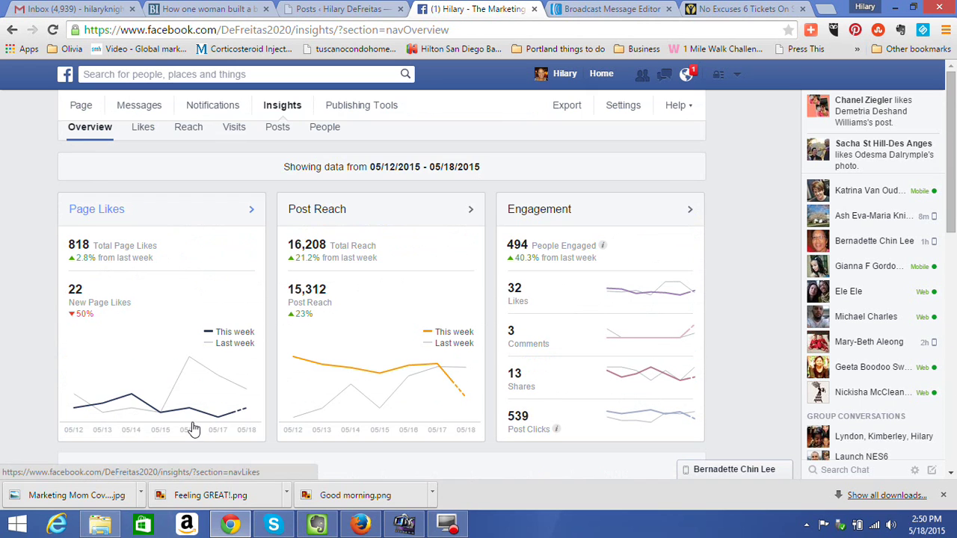
pyautogui.moveTo(447, 527)
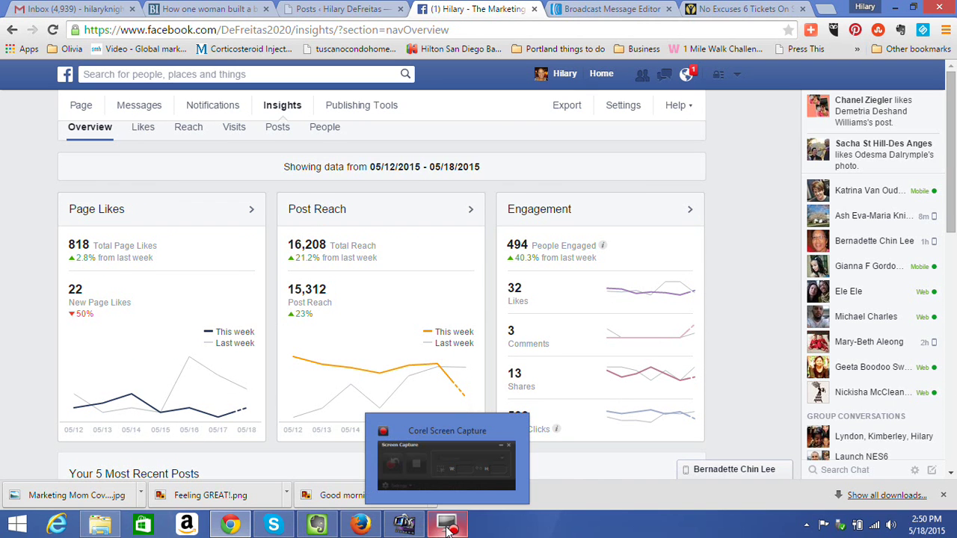